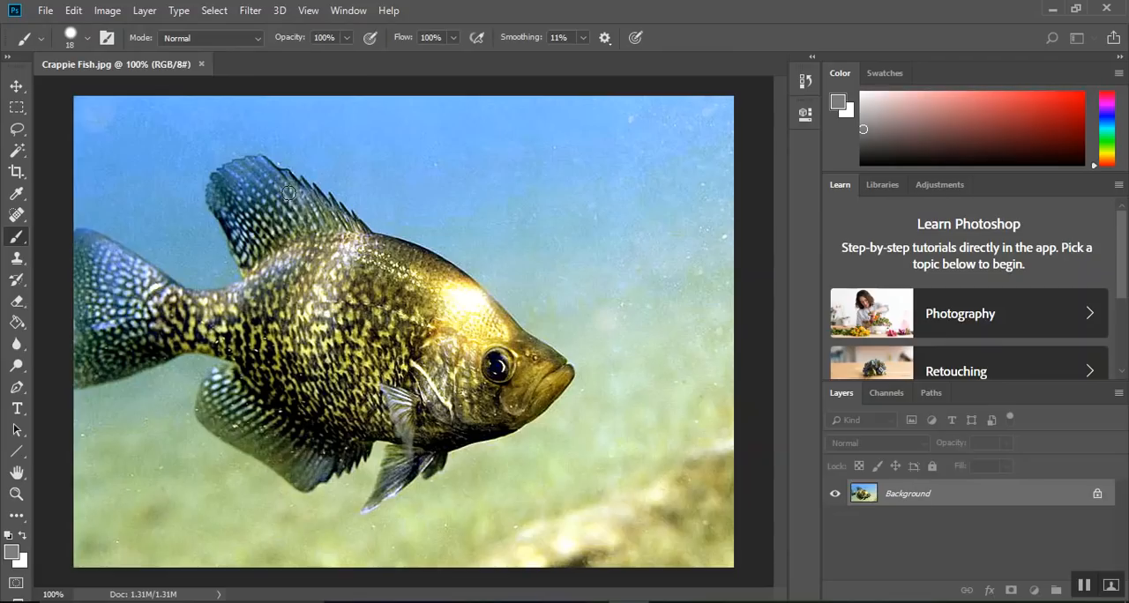
Reset the foreground and background colors to default and open Zebra.jpg alongside the fish image
{"action": "key", "text": "d"}
{"action": "left_click", "coordinate": [44, 11]}
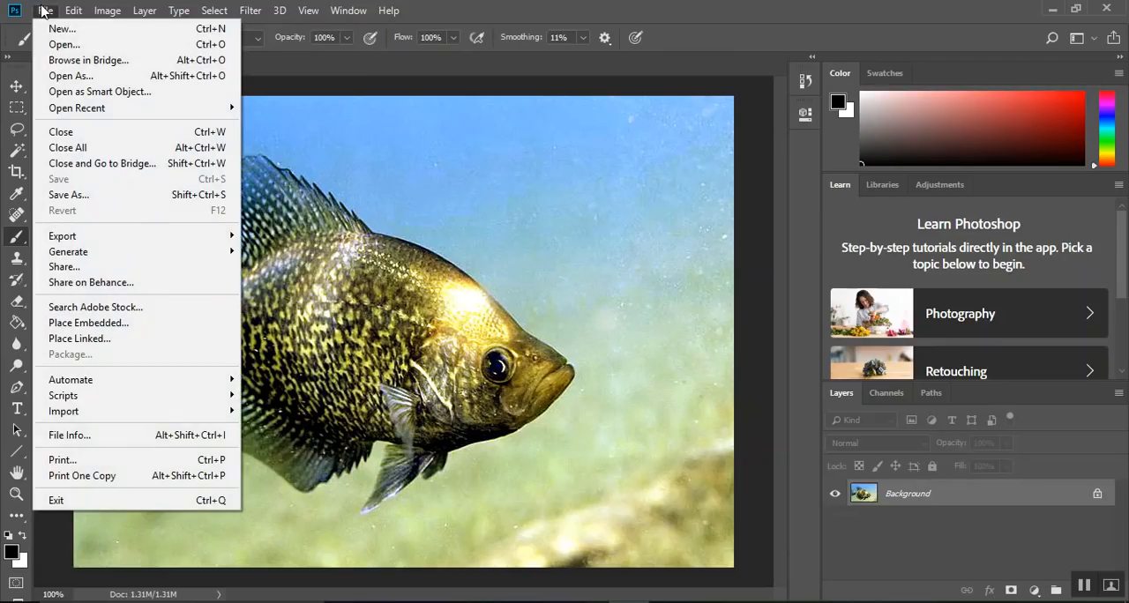
{"action": "left_click", "coordinate": [69, 49]}
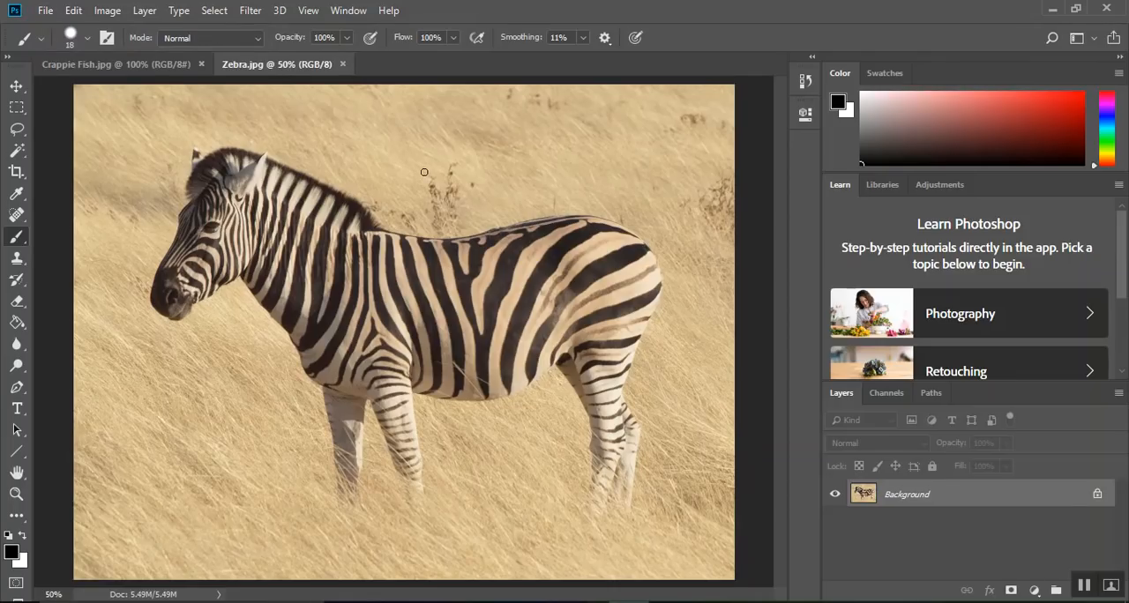
{"action": "left_click", "coordinate": [151, 72]}
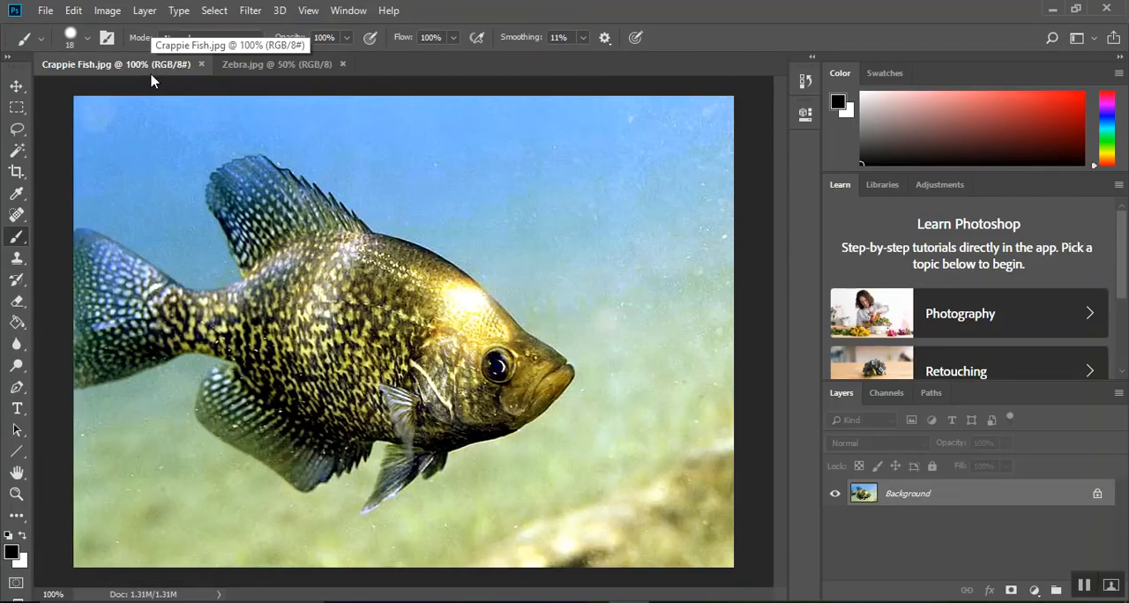
{"action": "left_click", "coordinate": [310, 67]}
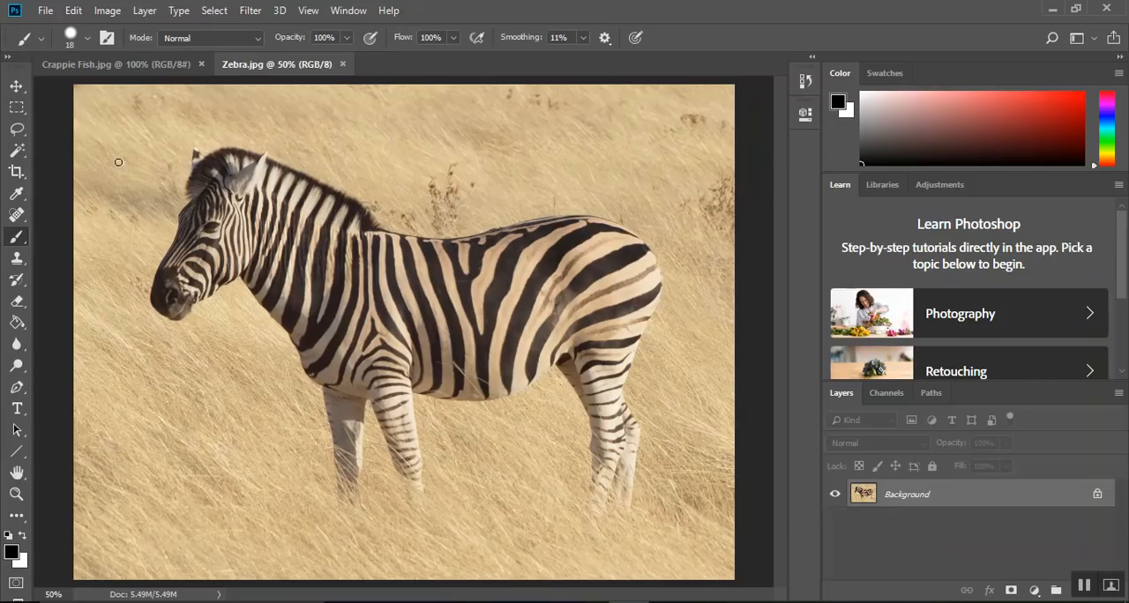
Lasso the zebra's head and neck in Zebra.jpg and paste a copy into Crappie Fish.jpg
{"action": "left_click", "coordinate": [17, 131]}
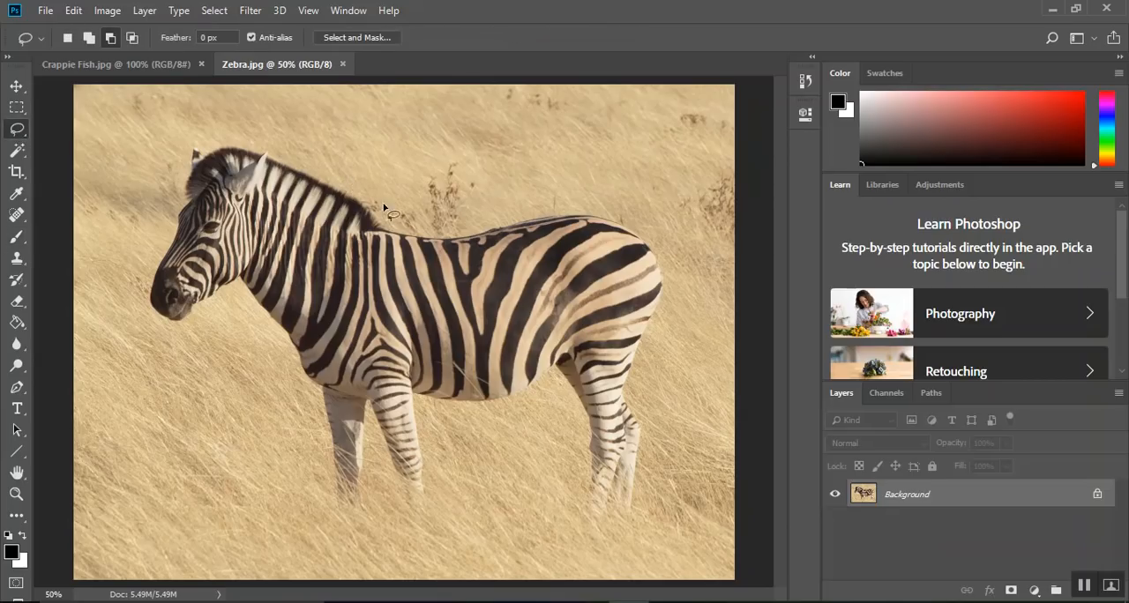
{"action": "mouse_move", "coordinate": [372, 203]}
{"action": "left_mouse_down"}
{"action": "mouse_move", "coordinate": [285, 146]}
{"action": "mouse_move", "coordinate": [240, 133]}
{"action": "mouse_move", "coordinate": [166, 143]}
{"action": "mouse_move", "coordinate": [136, 271]}
{"action": "mouse_move", "coordinate": [156, 335]}
{"action": "mouse_move", "coordinate": [257, 356]}
{"action": "mouse_move", "coordinate": [360, 310]}
{"action": "mouse_move", "coordinate": [380, 207]}
{"action": "left_mouse_up"}
{"action": "left_click", "coordinate": [166, 71]}
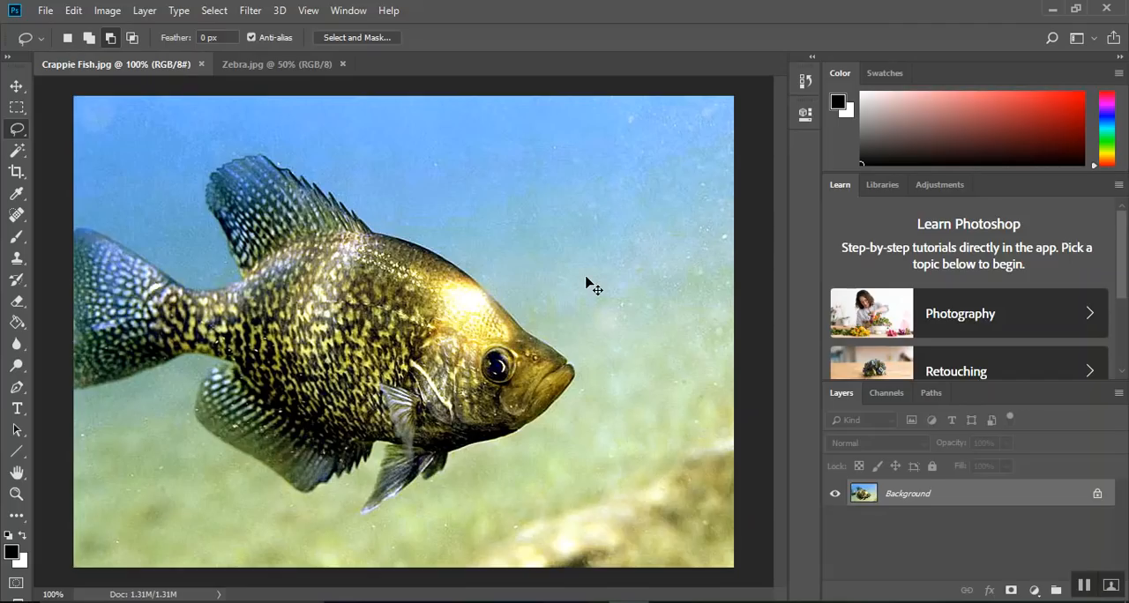
{"action": "key", "text": "ctrl+v"}
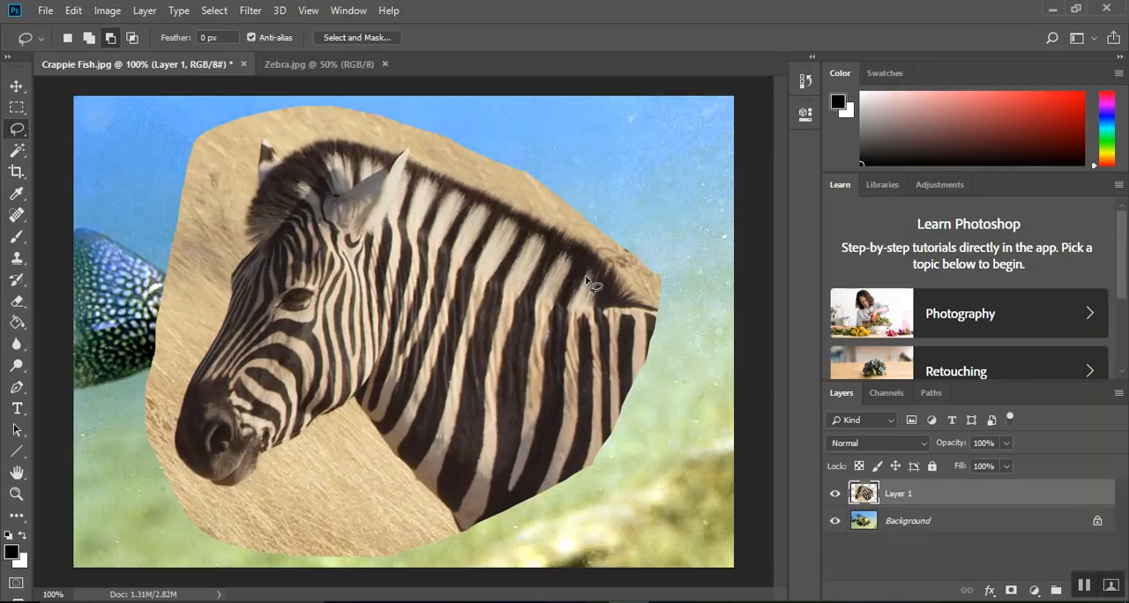
Scale down the pasted zebra head and flip it horizontally over the front of the fish
{"action": "key", "text": "ctrl+t"}
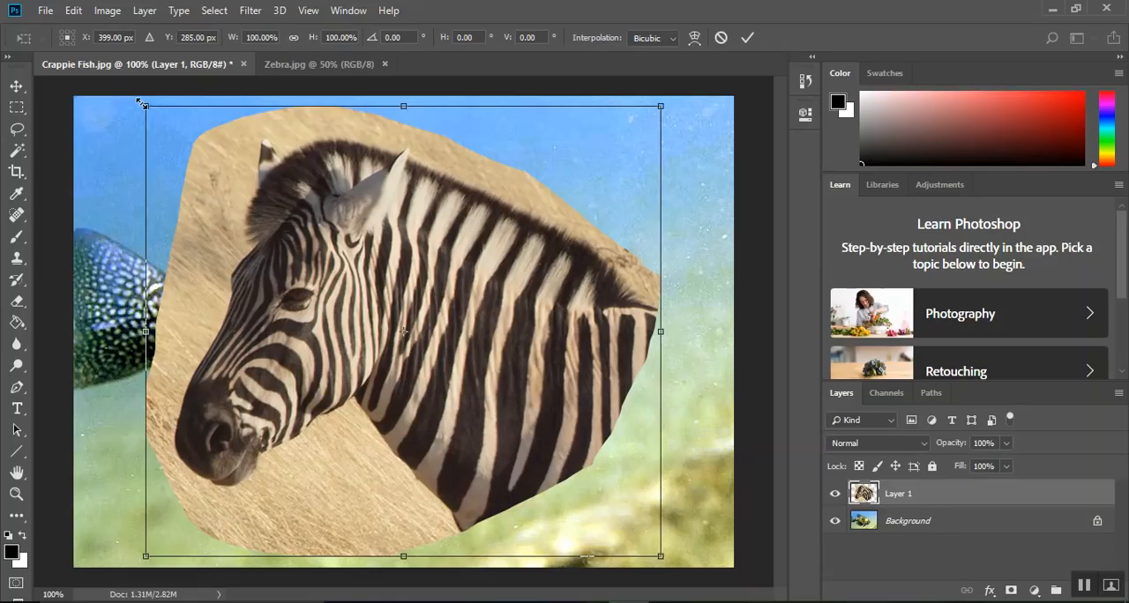
{"action": "left_click_drag", "start_coordinate": [140, 102], "coordinate": [244, 187]}
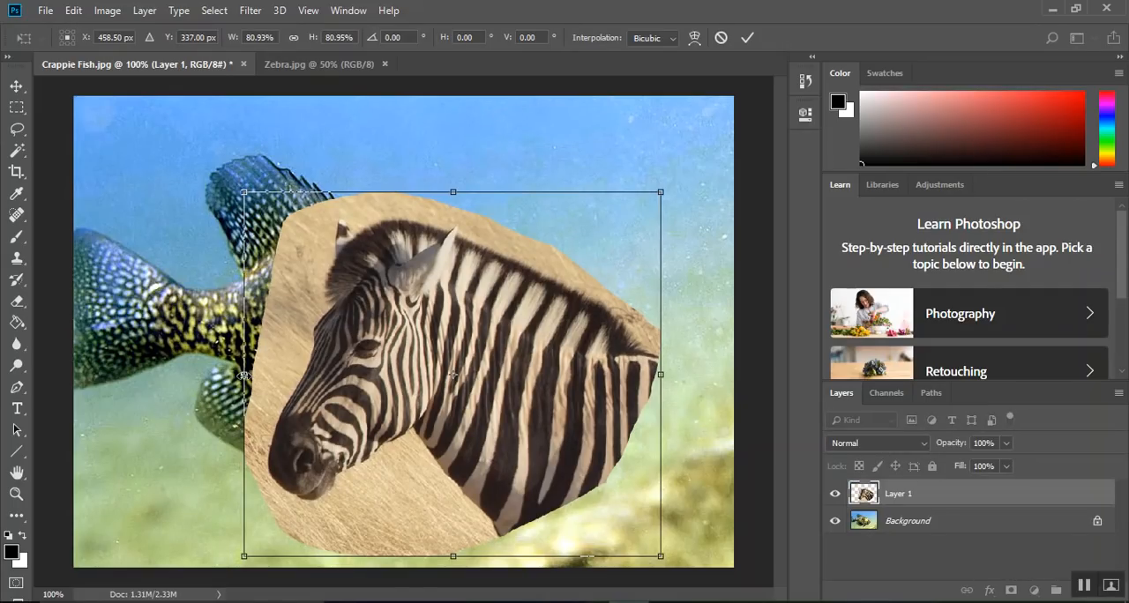
{"action": "left_click_drag", "start_coordinate": [244, 375], "coordinate": [894, 404]}
{"action": "left_click_drag", "start_coordinate": [684, 370], "coordinate": [343, 346]}
Rotate the zebra head about 29° and align its neck with the fish's body, applying the transform
{"action": "left_click_drag", "start_coordinate": [543, 325], "coordinate": [569, 311]}
{"action": "left_click_drag", "start_coordinate": [670, 132], "coordinate": [718, 250]}
{"action": "left_click_drag", "start_coordinate": [461, 331], "coordinate": [471, 318]}
{"action": "left_click_drag", "start_coordinate": [615, 161], "coordinate": [579, 213]}
{"action": "left_click_drag", "start_coordinate": [475, 355], "coordinate": [493, 328]}
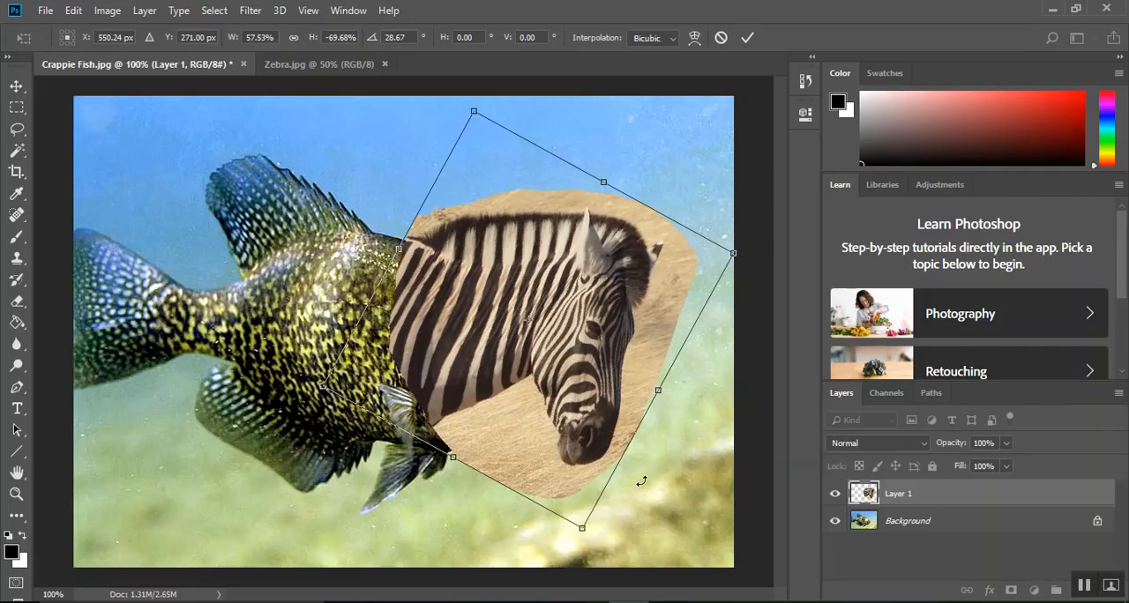
{"action": "key", "text": "Return"}
{"action": "key", "text": "l"}
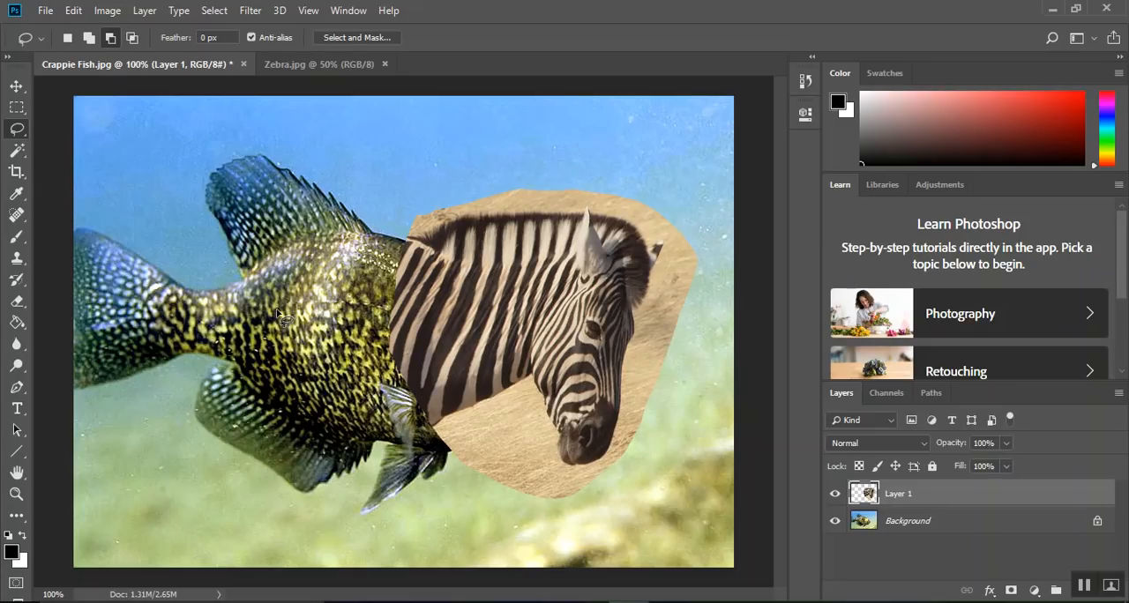
Shift the Background layer's midtones toward red and slightly toward yellow with Color Balance
{"action": "left_click", "coordinate": [915, 526]}
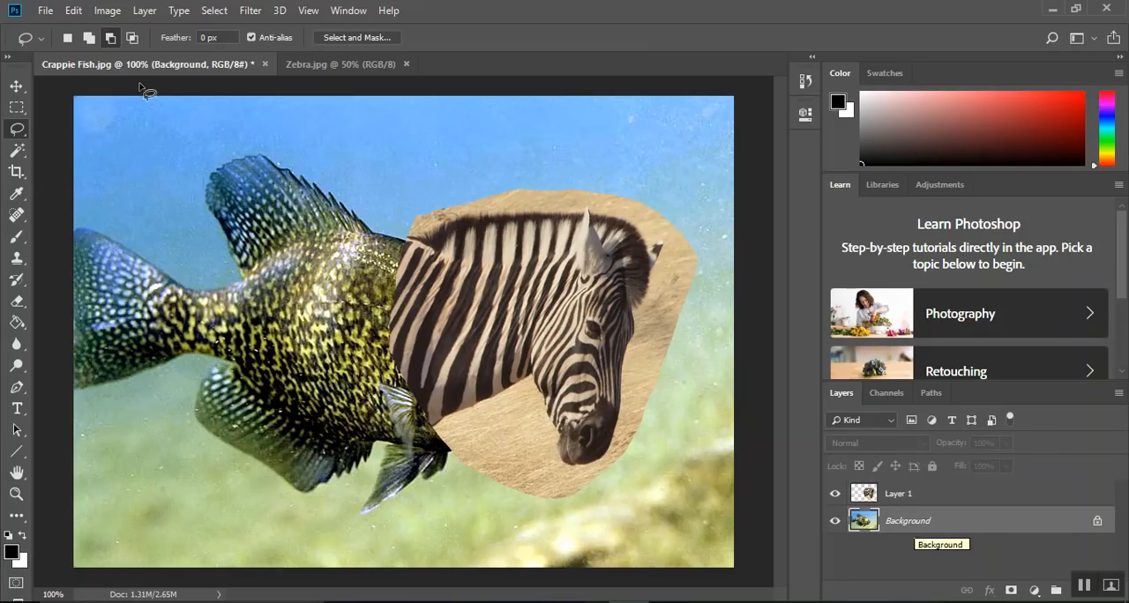
{"action": "left_click", "coordinate": [114, 13]}
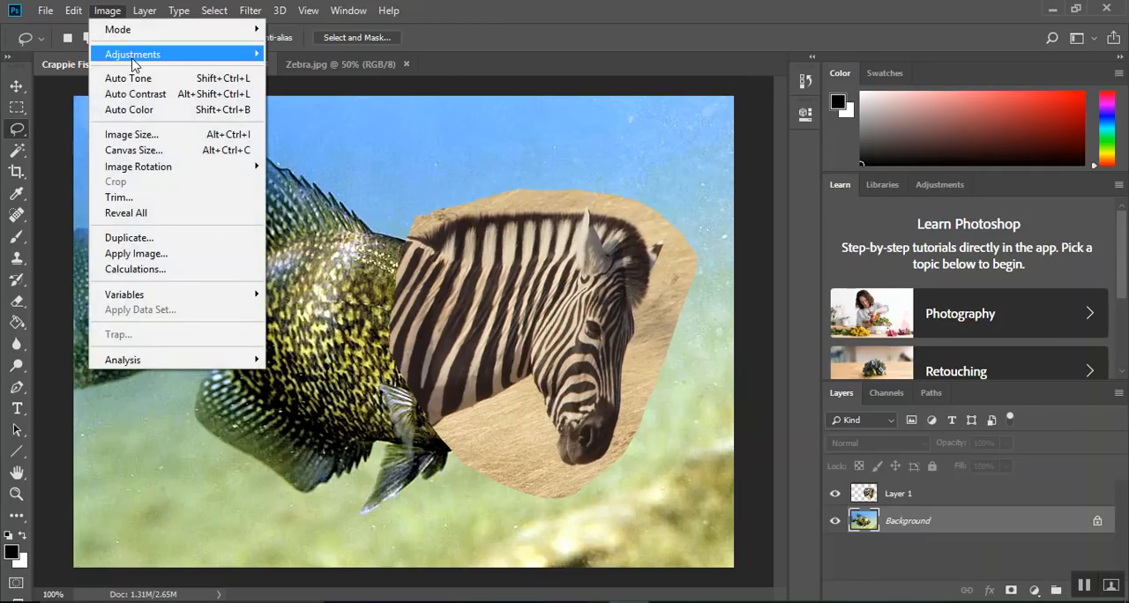
{"action": "mouse_move", "coordinate": [134, 56]}
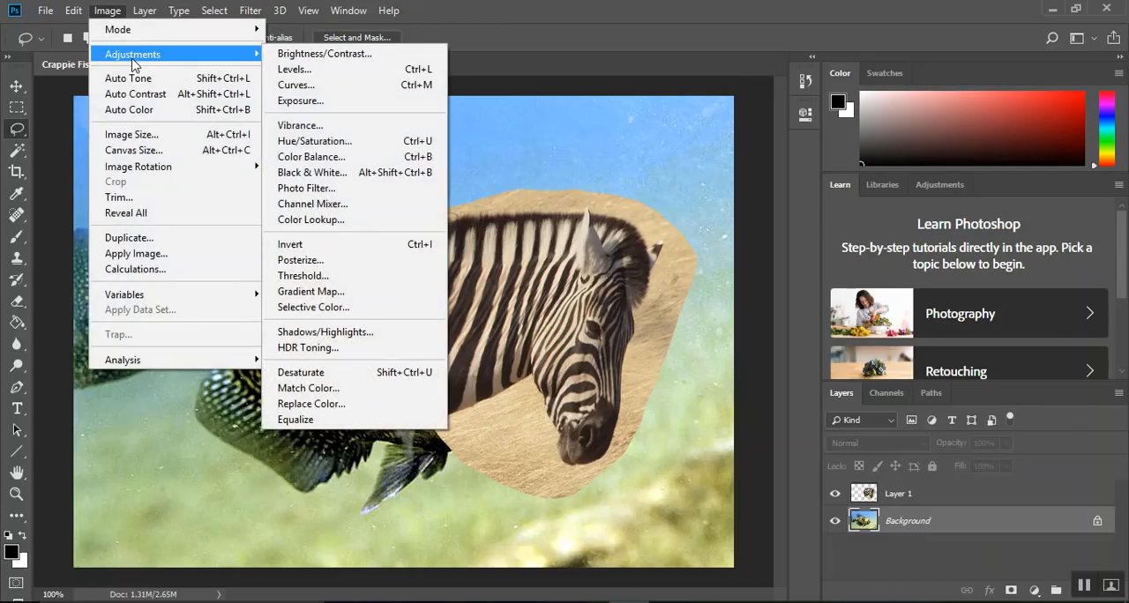
{"action": "left_click", "coordinate": [310, 157]}
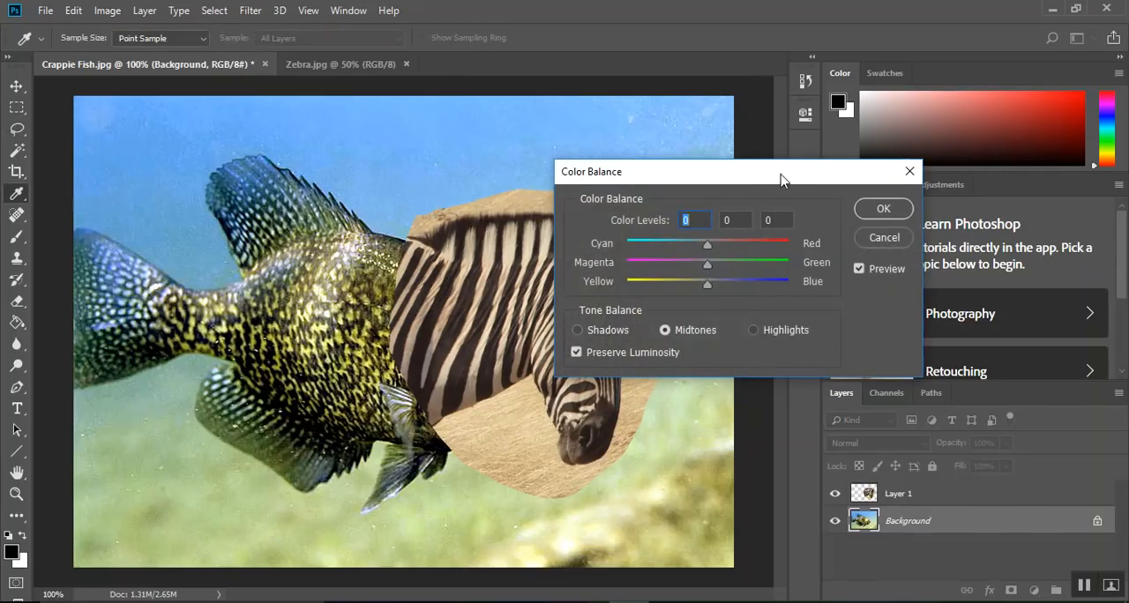
{"action": "left_click_drag", "start_coordinate": [781, 180], "coordinate": [849, 166]}
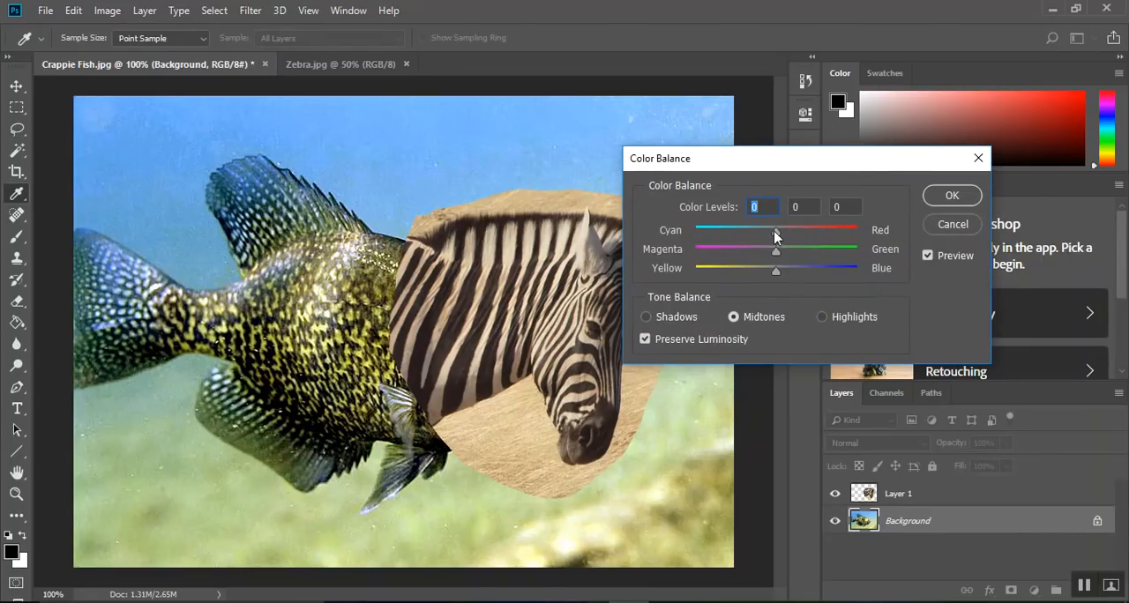
{"action": "left_click_drag", "start_coordinate": [781, 232], "coordinate": [804, 237]}
{"action": "left_click_drag", "start_coordinate": [776, 271], "coordinate": [764, 271]}
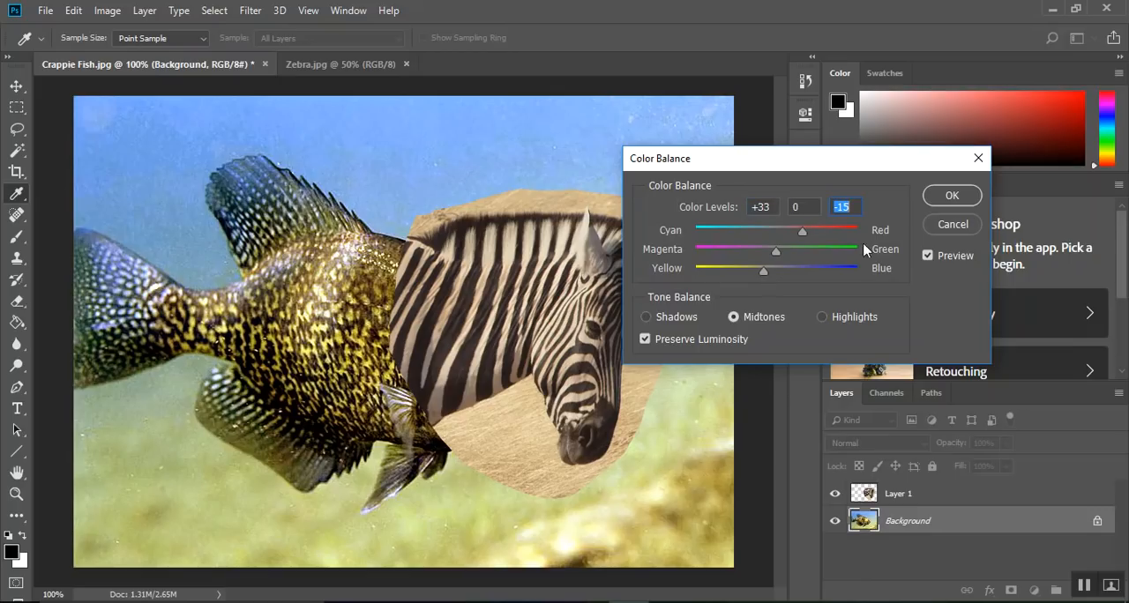
{"action": "left_click", "coordinate": [946, 203]}
{"action": "key", "text": "l"}
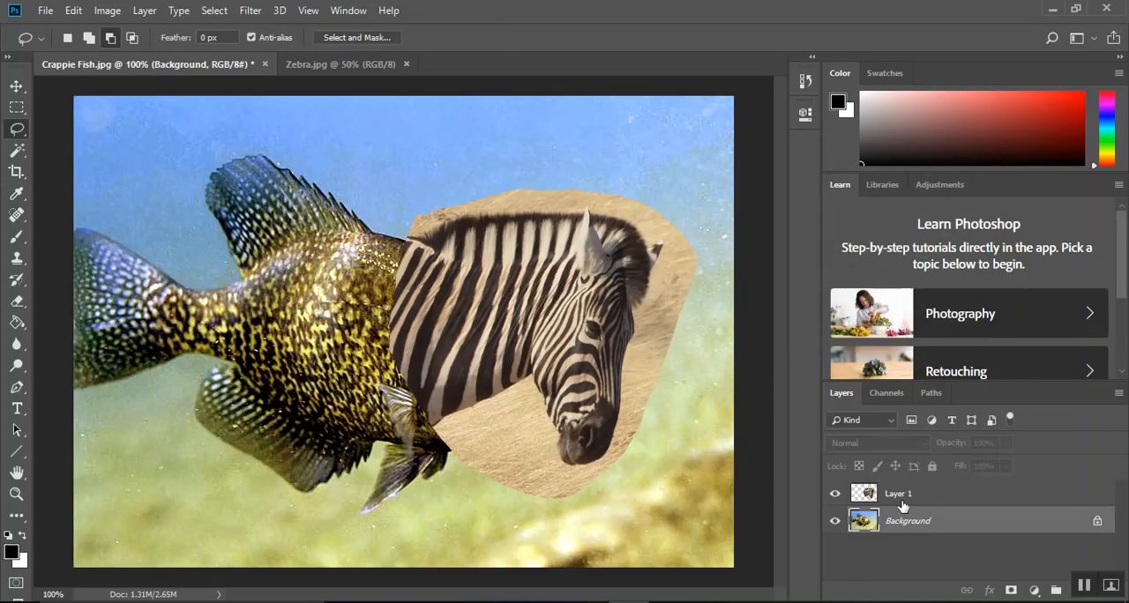
Adjust the zebra layer's midtones with Color Balance levels of +28 red, +57 green and +47 blue
{"action": "left_click", "coordinate": [887, 496]}
{"action": "left_click", "coordinate": [107, 10]}
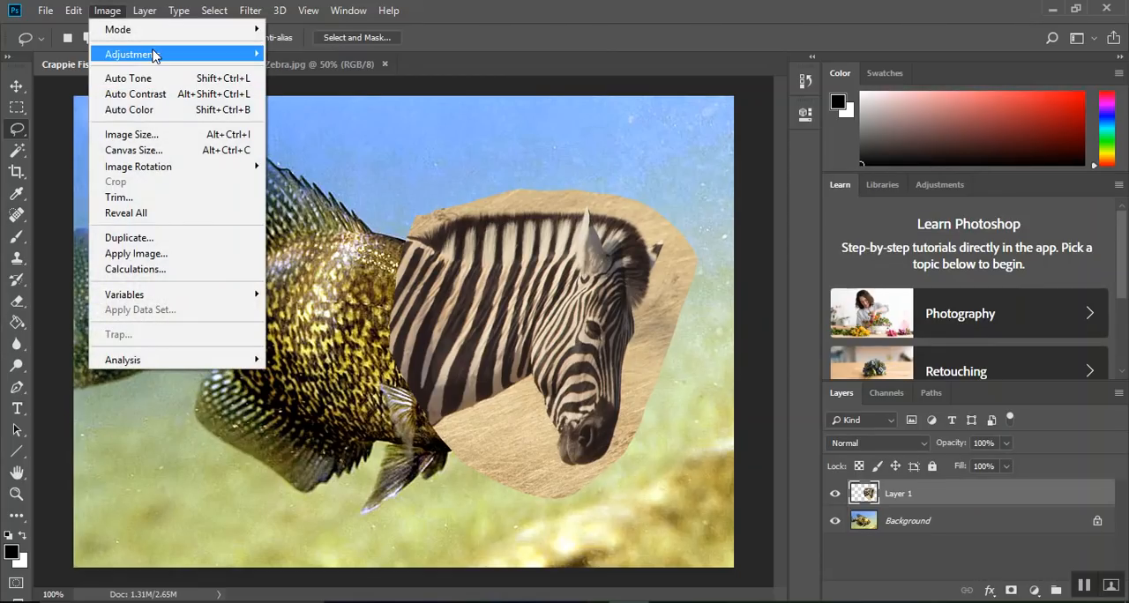
{"action": "mouse_move", "coordinate": [157, 54]}
{"action": "left_click", "coordinate": [335, 156]}
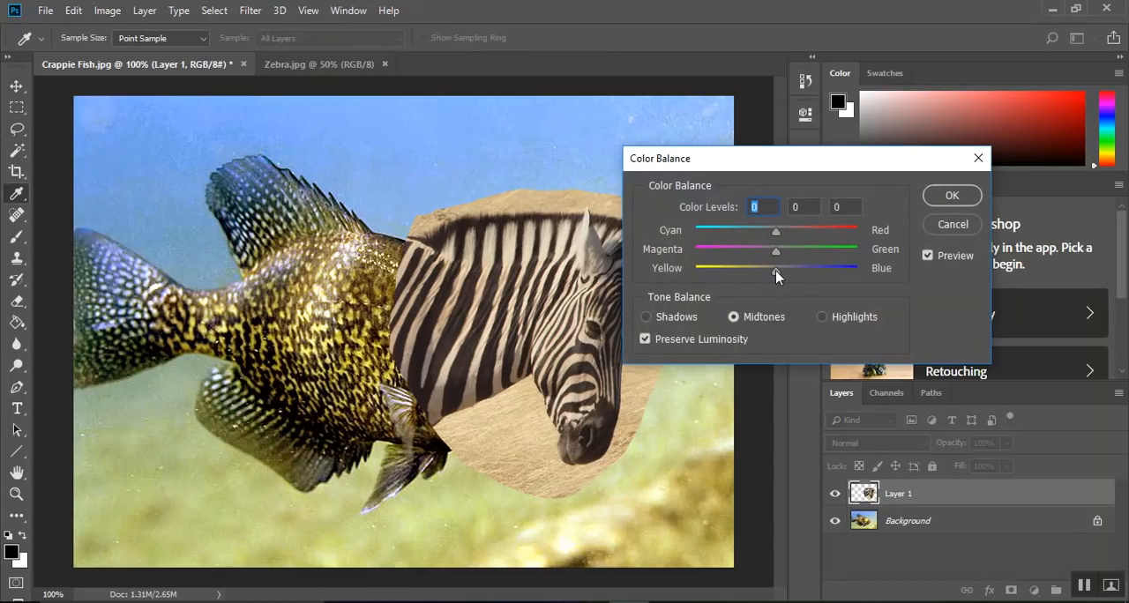
{"action": "left_click_drag", "start_coordinate": [776, 270], "coordinate": [828, 269]}
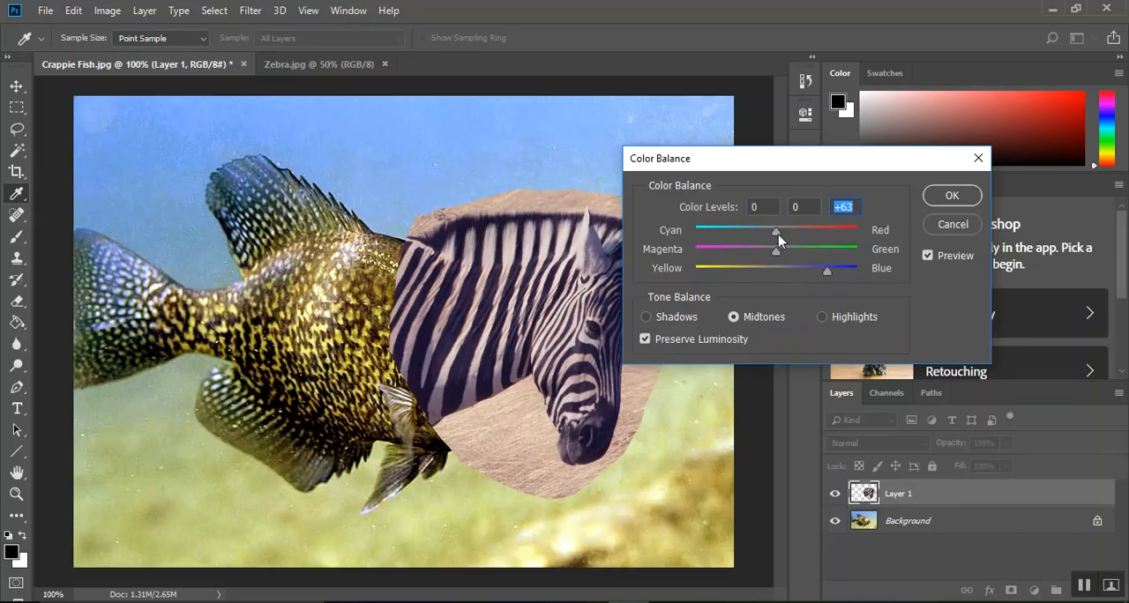
{"action": "left_click_drag", "start_coordinate": [777, 232], "coordinate": [814, 282]}
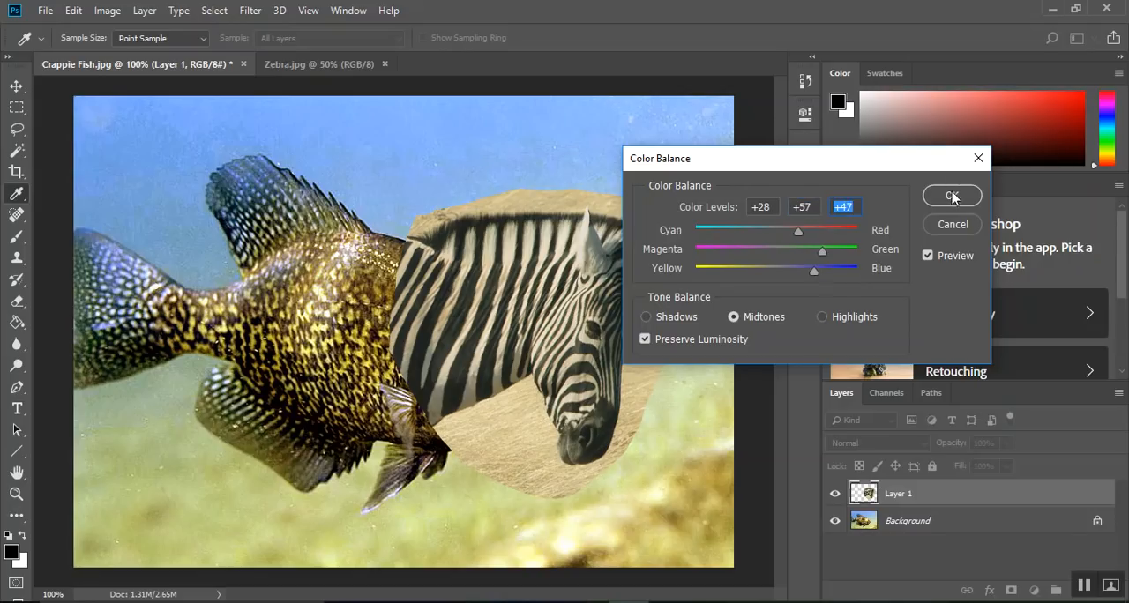
{"action": "left_click", "coordinate": [952, 195]}
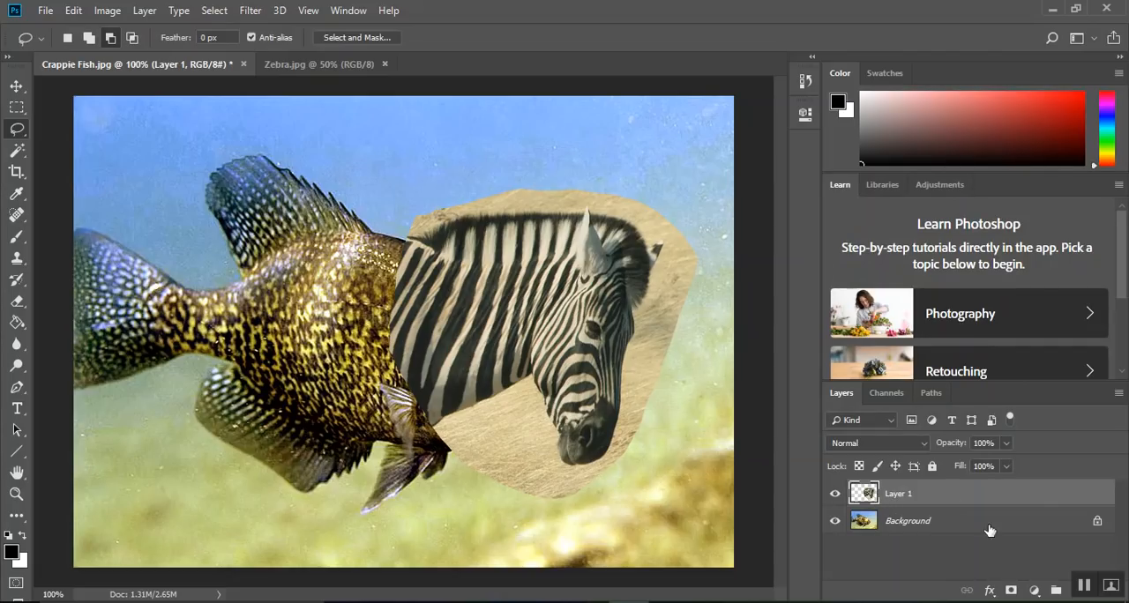
Add a layer mask to the zebra layer and paint it black to hide the grass around the head and neck
{"action": "left_click", "coordinate": [1012, 591]}
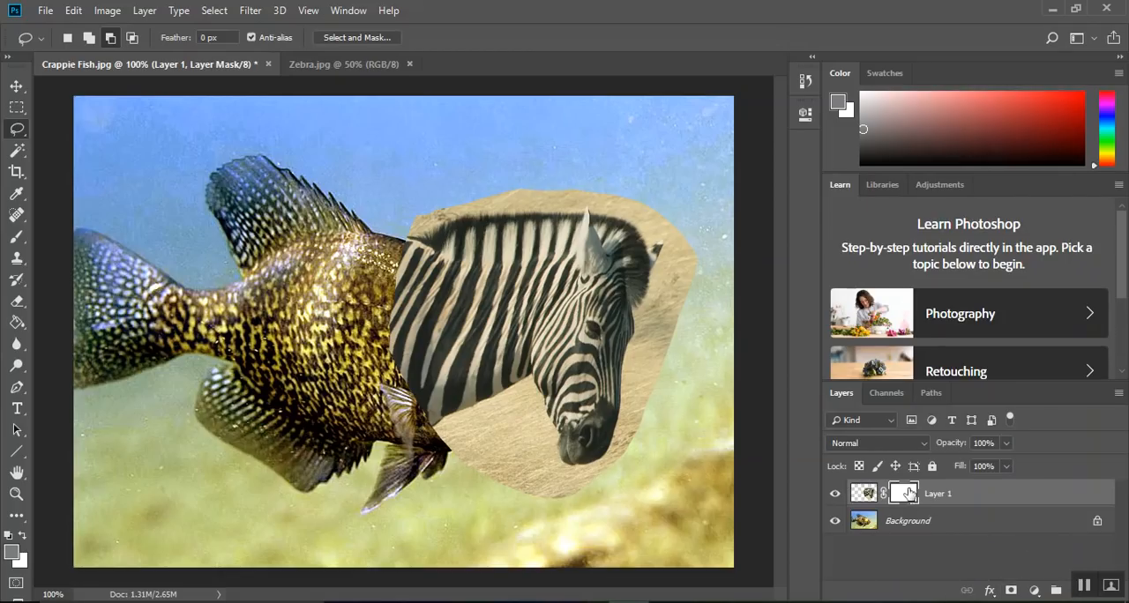
{"action": "left_click", "coordinate": [13, 553]}
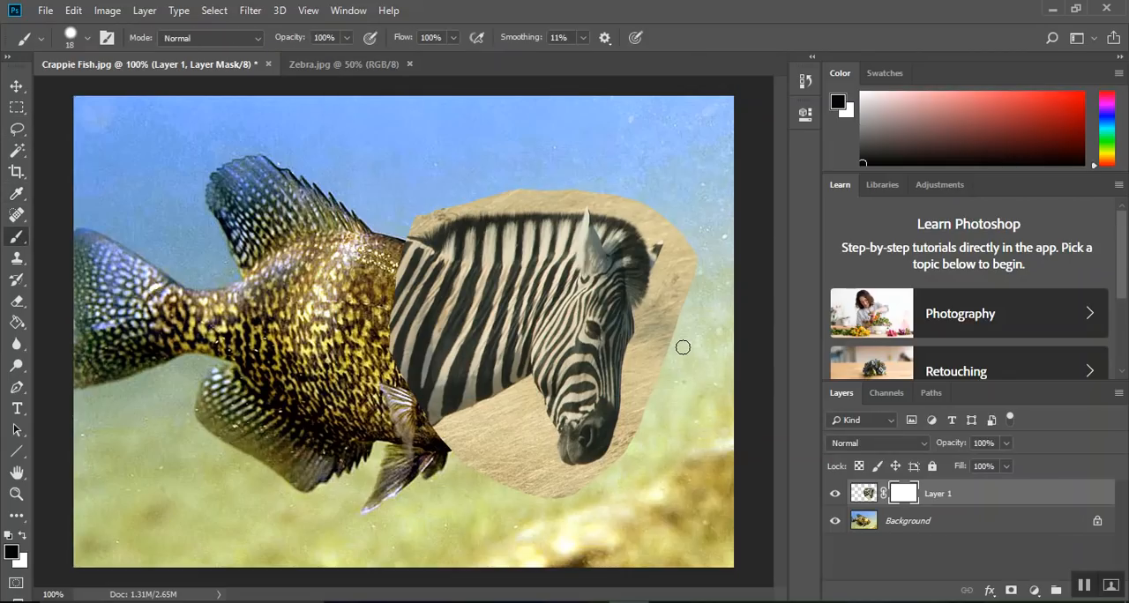
{"action": "mouse_move", "coordinate": [683, 347]}
{"action": "left_mouse_down"}
{"action": "mouse_move", "coordinate": [691, 259]}
{"action": "mouse_move", "coordinate": [661, 326]}
{"action": "mouse_move", "coordinate": [691, 252]}
{"action": "mouse_move", "coordinate": [664, 307]}
{"action": "mouse_move", "coordinate": [680, 232]}
{"action": "mouse_move", "coordinate": [661, 276]}
{"action": "mouse_move", "coordinate": [688, 247]}
{"action": "mouse_move", "coordinate": [643, 312]}
{"action": "mouse_move", "coordinate": [656, 332]}
{"action": "mouse_move", "coordinate": [640, 316]}
{"action": "mouse_move", "coordinate": [633, 351]}
{"action": "mouse_move", "coordinate": [651, 340]}
{"action": "mouse_move", "coordinate": [652, 382]}
{"action": "mouse_move", "coordinate": [662, 329]}
{"action": "mouse_move", "coordinate": [633, 355]}
{"action": "left_mouse_up"}
{"action": "left_click_drag", "start_coordinate": [628, 384], "coordinate": [600, 472]}
{"action": "left_click_drag", "start_coordinate": [649, 389], "coordinate": [653, 351]}
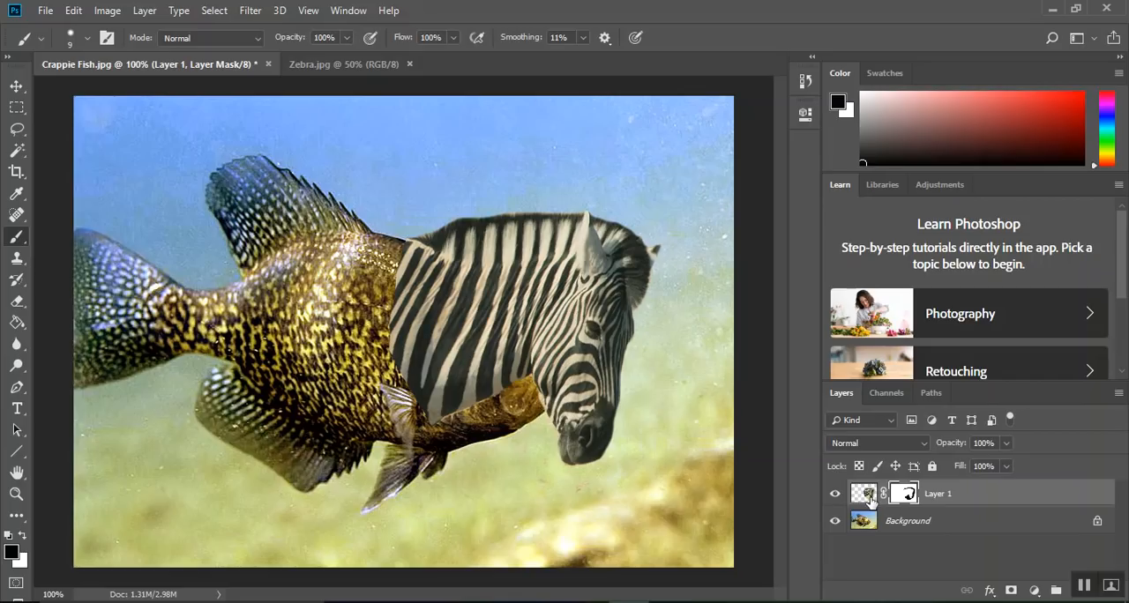
Enlarge the masked zebra head to about 116% width and 112% height and nudge it into place against the fish's body
{"action": "left_click", "coordinate": [869, 496]}
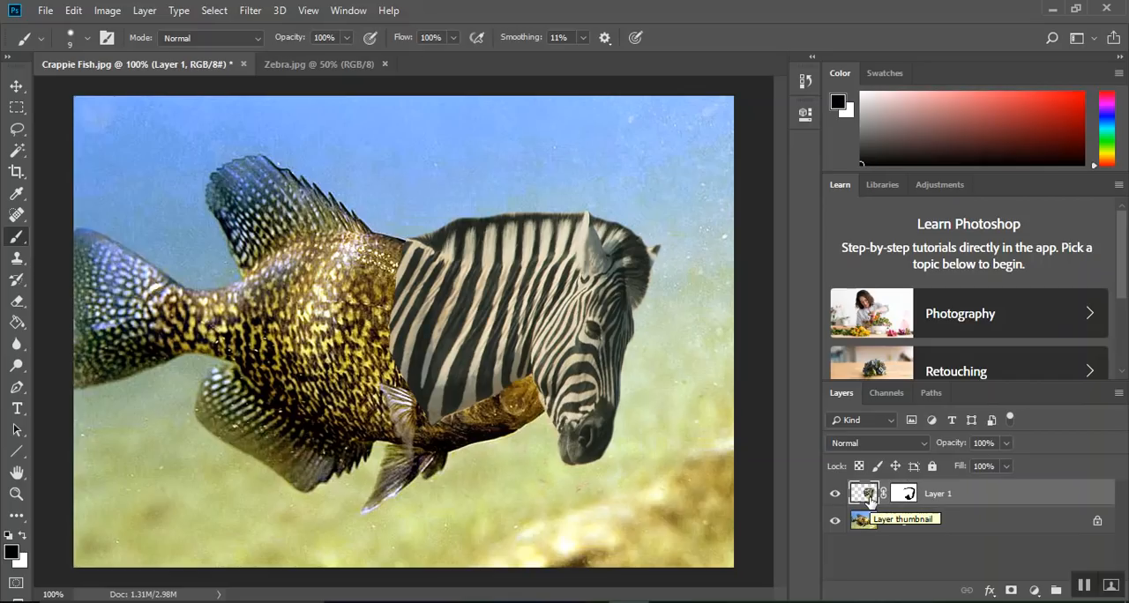
{"action": "key", "text": "ctrl+t"}
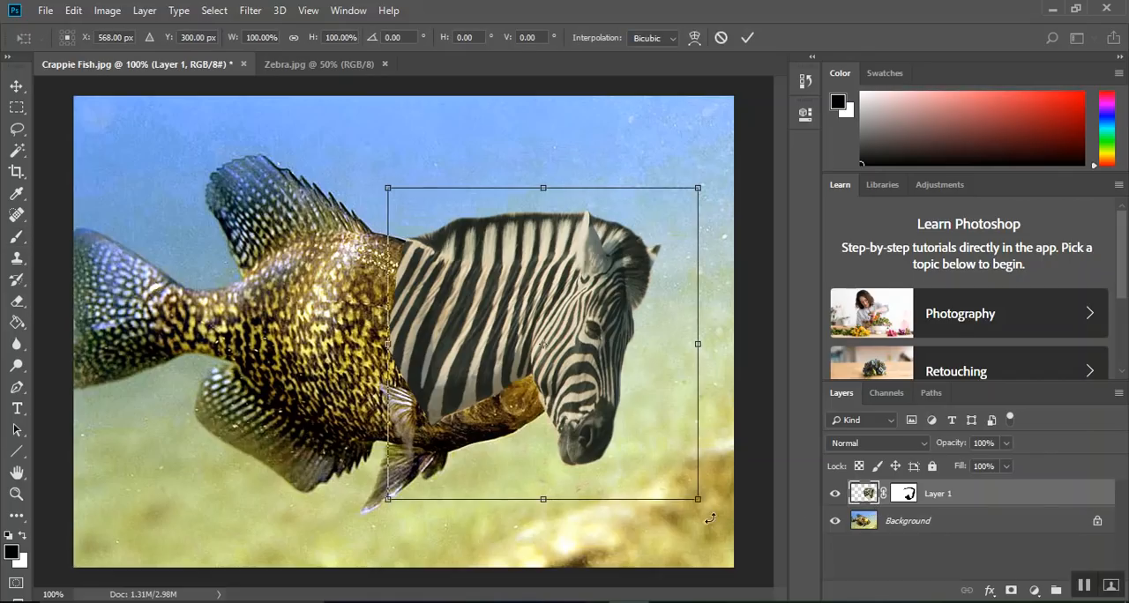
{"action": "left_click_drag", "start_coordinate": [698, 499], "coordinate": [750, 537]}
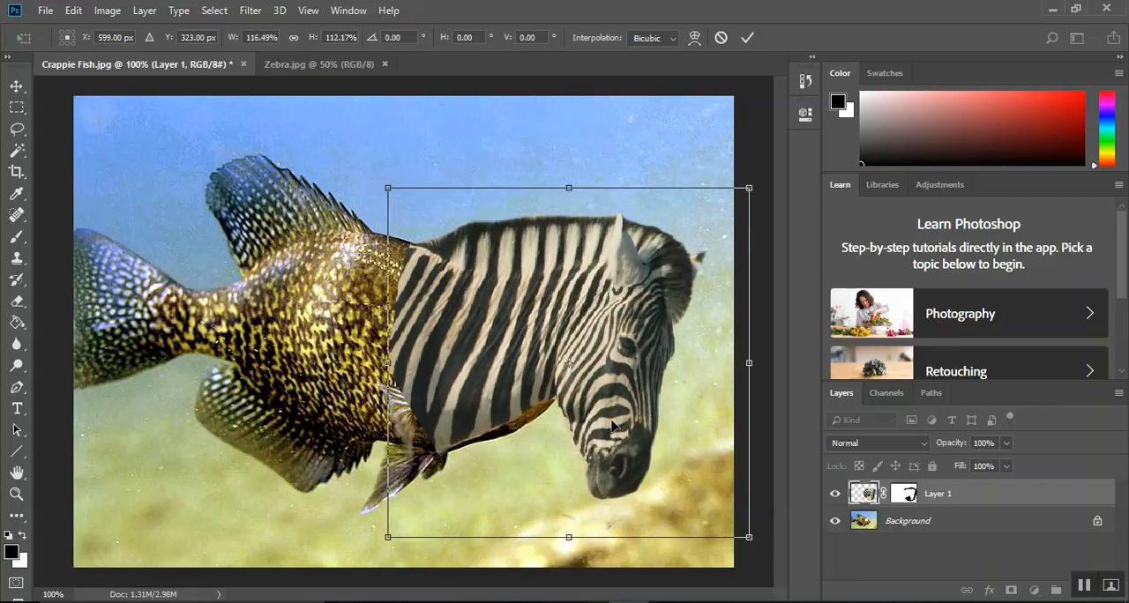
{"action": "left_click_drag", "start_coordinate": [585, 386], "coordinate": [586, 381]}
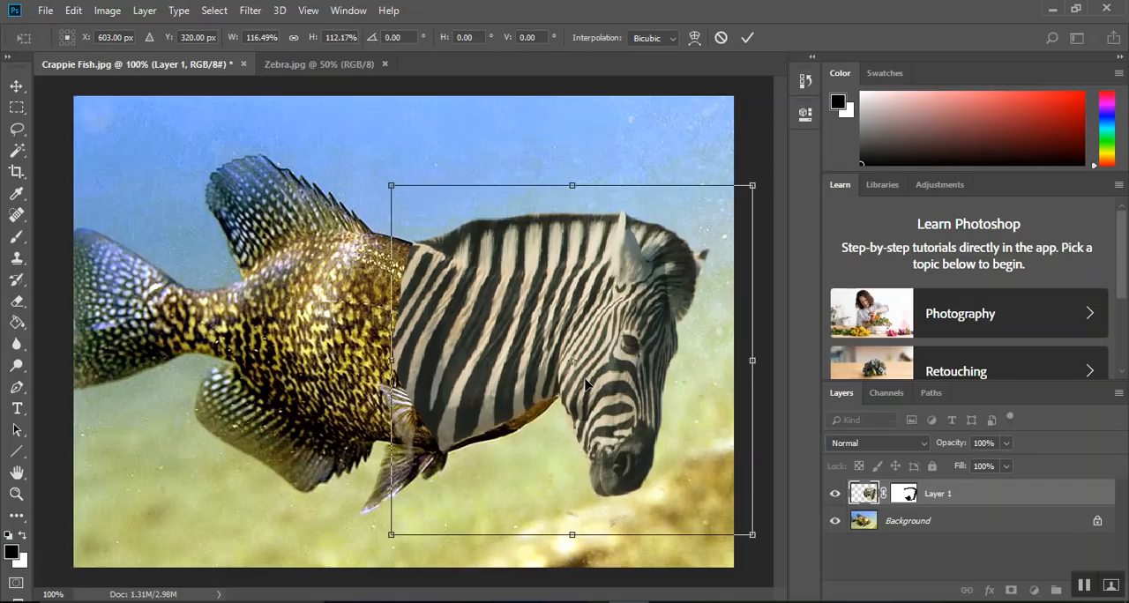
{"action": "key", "text": "Return"}
{"action": "key", "text": "b"}
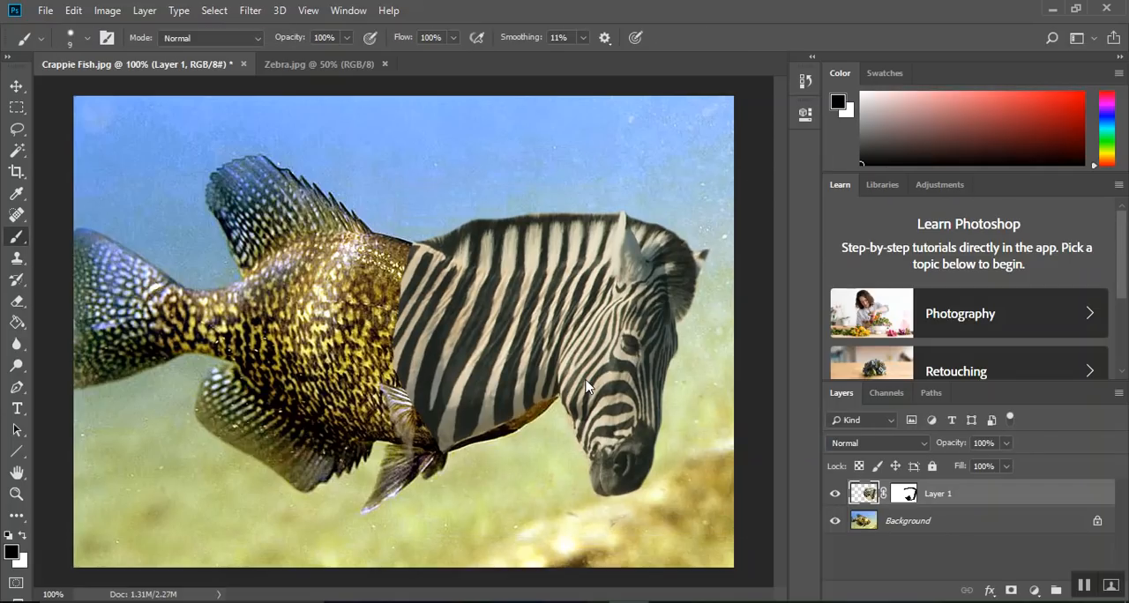
Clone nearby water over the fish's leftover jaw beneath the zebra's neck on the Background layer
{"action": "left_click", "coordinate": [887, 524]}
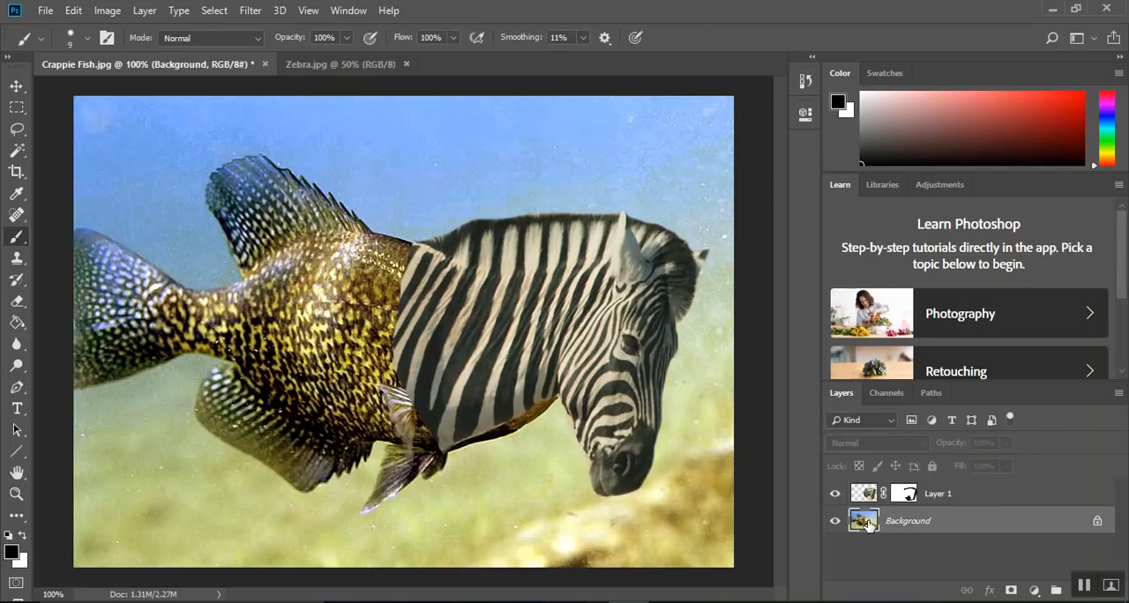
{"action": "left_click", "coordinate": [17, 260]}
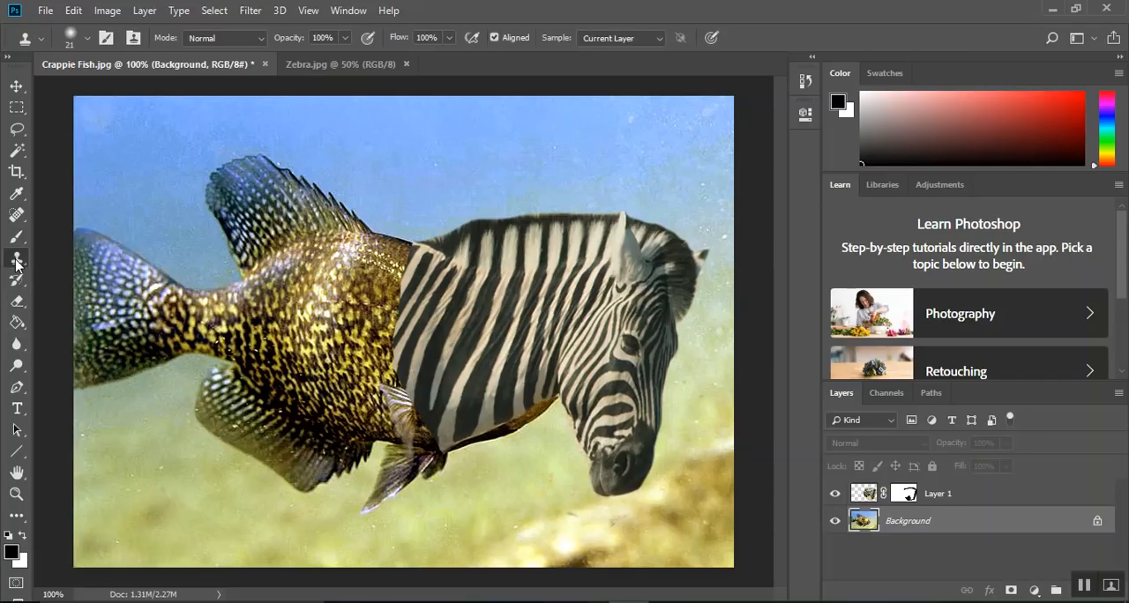
{"action": "right_click", "coordinate": [17, 263]}
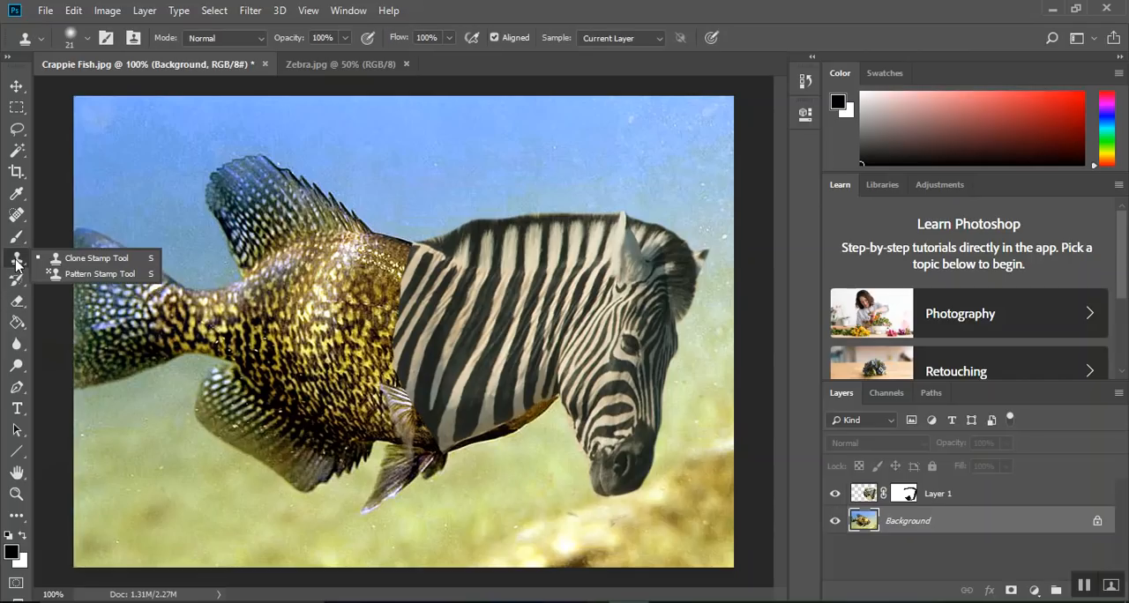
{"action": "left_click", "coordinate": [79, 258]}
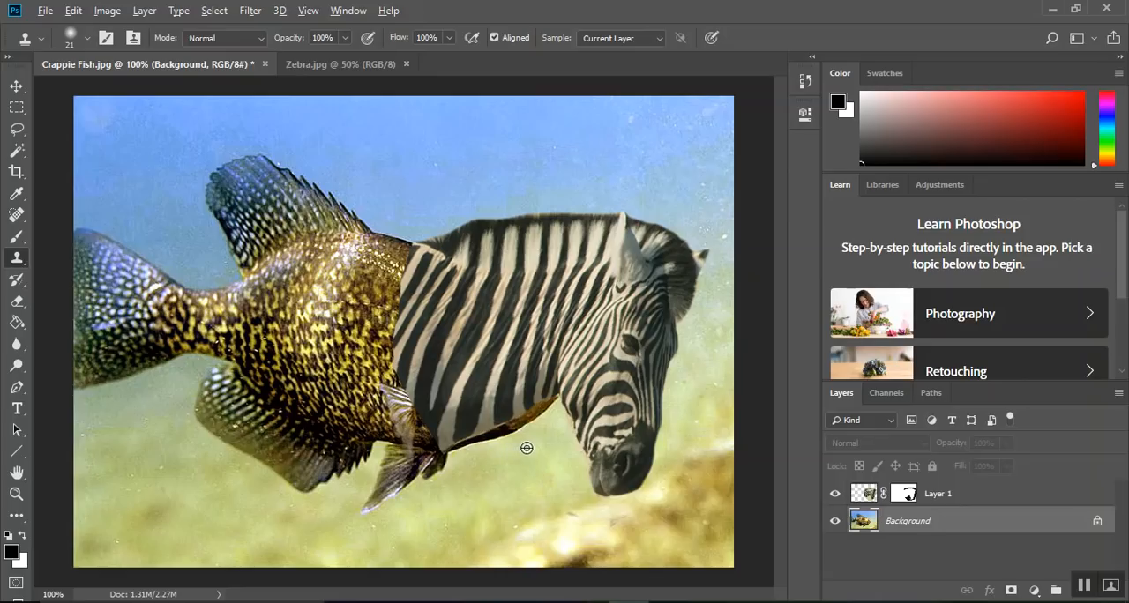
{"action": "mouse_move", "coordinate": [520, 427]}
{"action": "left_mouse_down"}
{"action": "mouse_move", "coordinate": [507, 429]}
{"action": "mouse_move", "coordinate": [552, 403]}
{"action": "mouse_move", "coordinate": [455, 452]}
{"action": "mouse_move", "coordinate": [556, 400]}
{"action": "mouse_move", "coordinate": [466, 447]}
{"action": "mouse_move", "coordinate": [477, 445]}
{"action": "left_mouse_up"}
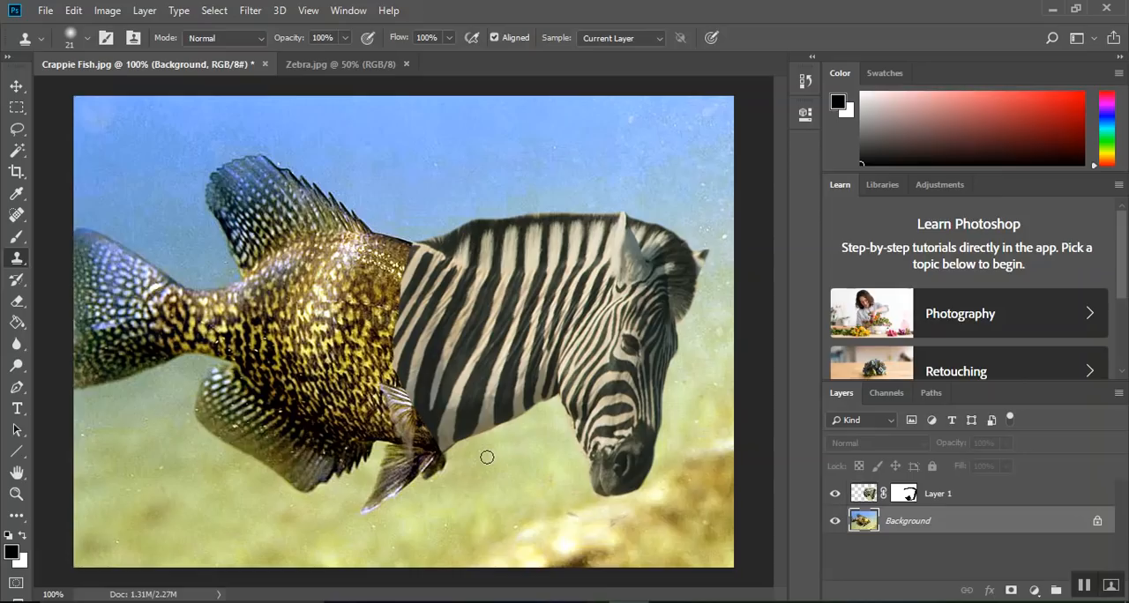
Paint medium gray with the Brush on Layer 1's mask along the zebra neck's edge to fade it into the fish's body
{"action": "left_click", "coordinate": [907, 495]}
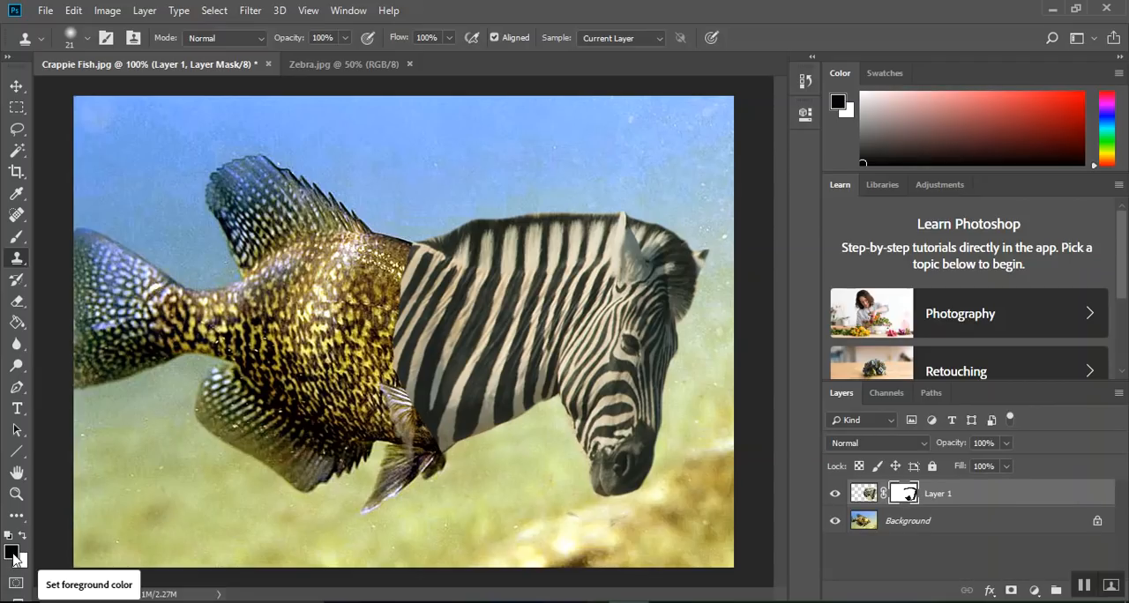
{"action": "left_click", "coordinate": [12, 553]}
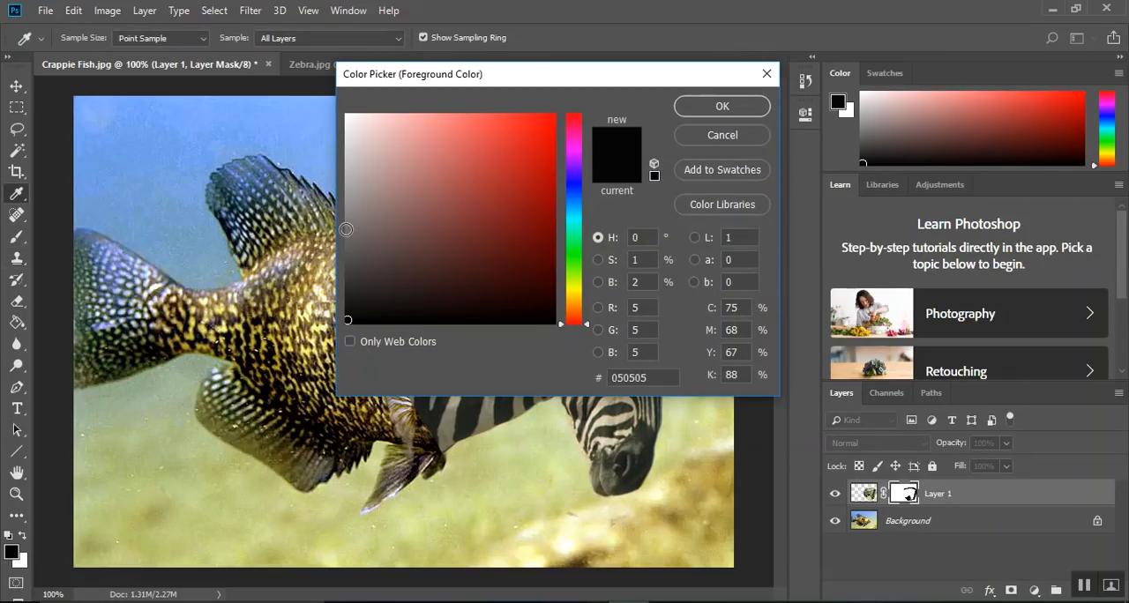
{"action": "left_click", "coordinate": [346, 234]}
{"action": "left_click", "coordinate": [702, 109]}
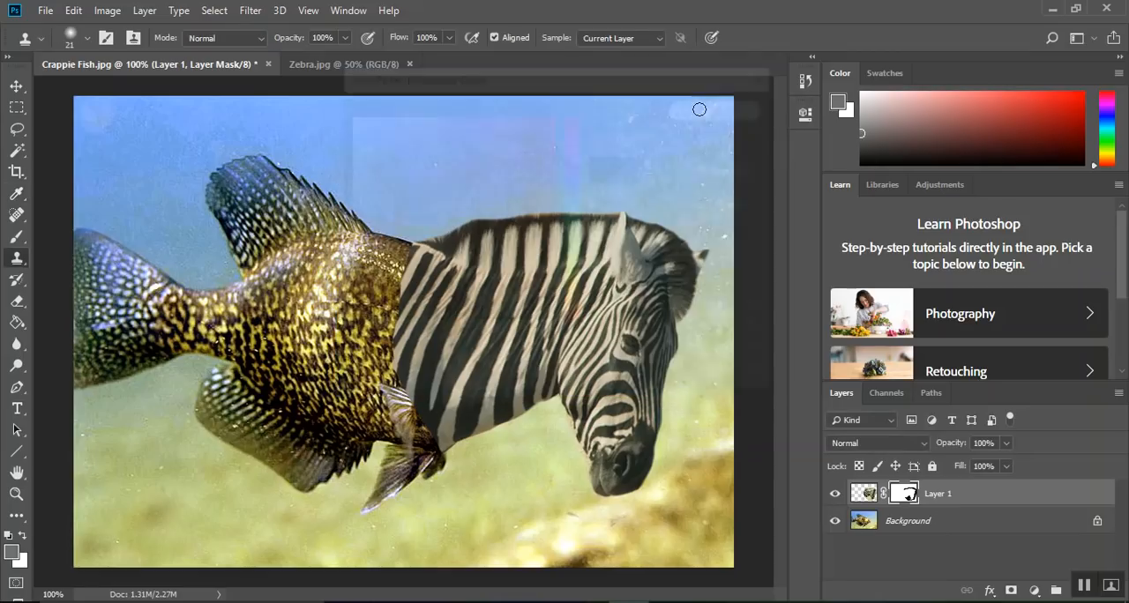
{"action": "left_click", "coordinate": [88, 42]}
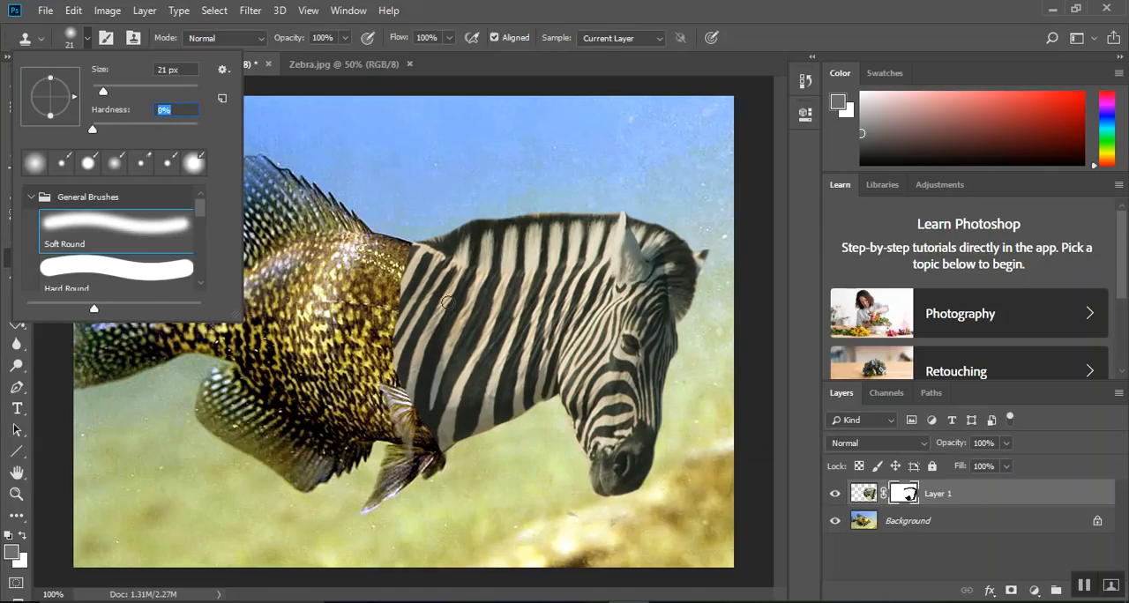
{"action": "key", "text": "Return"}
{"action": "key", "text": "b"}
{"action": "mouse_move", "coordinate": [420, 263]}
{"action": "left_mouse_down"}
{"action": "mouse_move", "coordinate": [392, 357]}
{"action": "mouse_move", "coordinate": [426, 426]}
{"action": "mouse_move", "coordinate": [406, 381]}
{"action": "mouse_move", "coordinate": [410, 327]}
{"action": "left_mouse_up"}
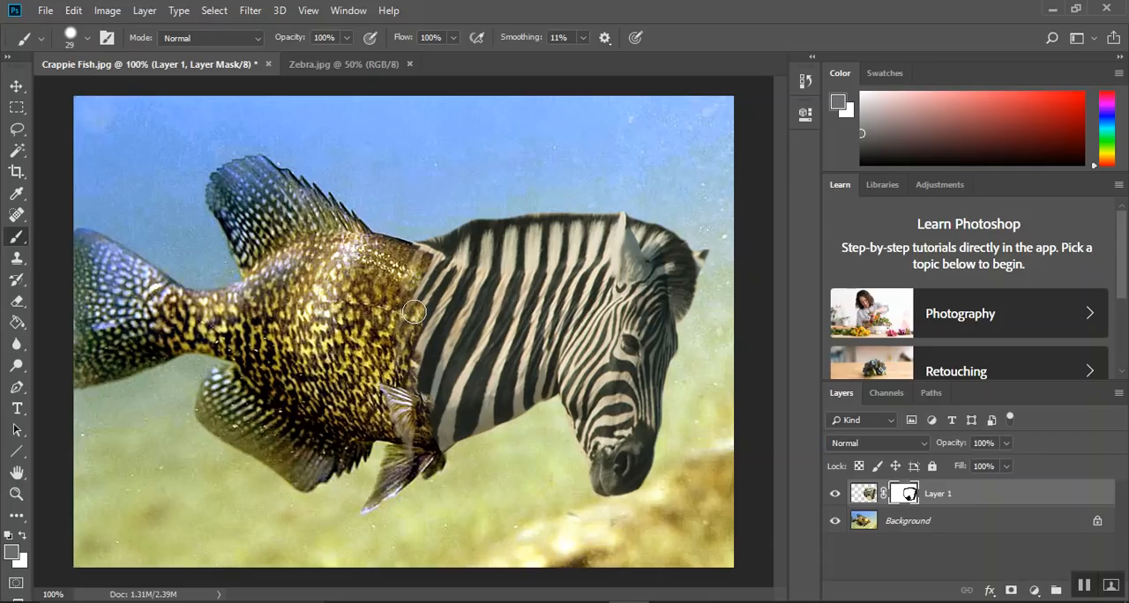
Set the foreground color to gray a1a0a0 and paint the zebra mask just inside the neck's faded edge
{"action": "left_click", "coordinate": [11, 554]}
{"action": "left_click", "coordinate": [429, 219]}
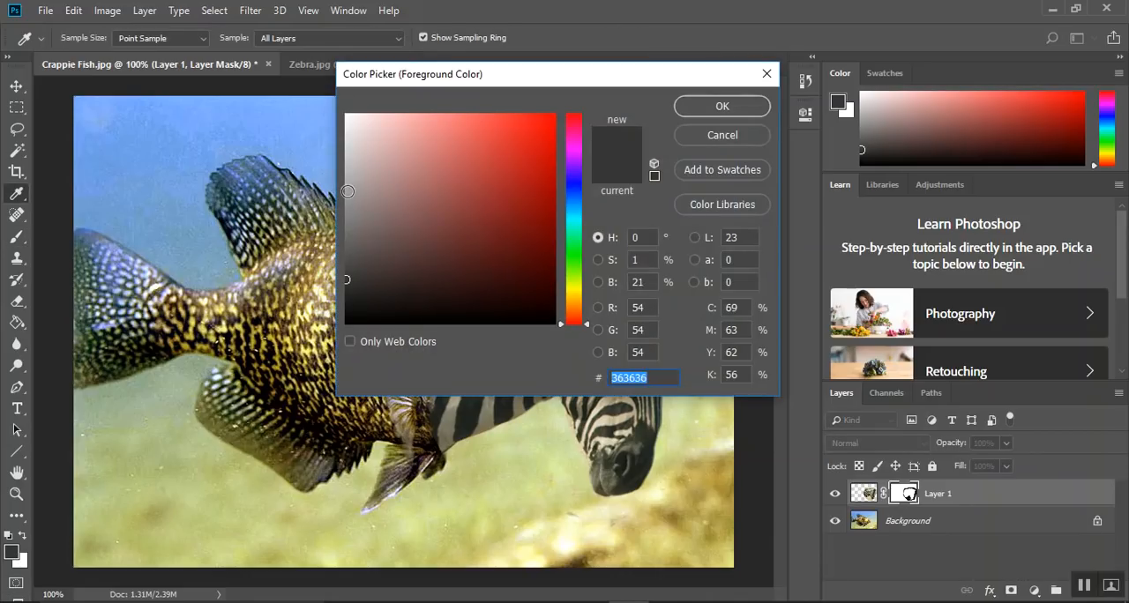
{"action": "left_click", "coordinate": [346, 190]}
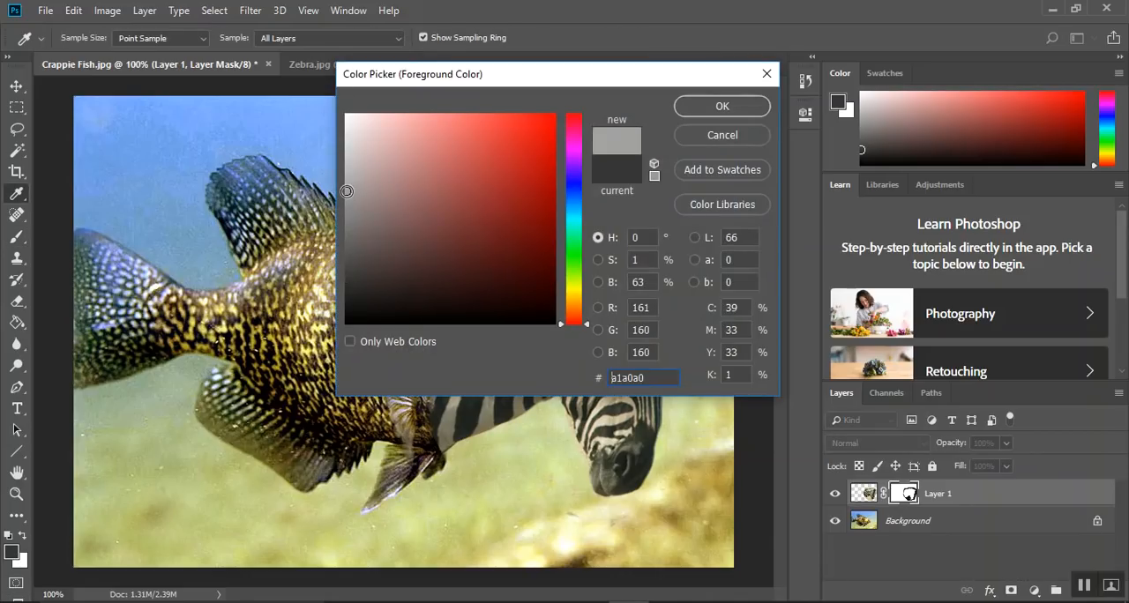
{"action": "left_click", "coordinate": [685, 106]}
{"action": "key", "text": "b"}
{"action": "mouse_move", "coordinate": [437, 274]}
{"action": "left_mouse_down"}
{"action": "mouse_move", "coordinate": [413, 333]}
{"action": "mouse_move", "coordinate": [439, 284]}
{"action": "mouse_move", "coordinate": [417, 351]}
{"action": "mouse_move", "coordinate": [432, 429]}
{"action": "mouse_move", "coordinate": [425, 337]}
{"action": "mouse_move", "coordinate": [447, 281]}
{"action": "mouse_move", "coordinate": [433, 296]}
{"action": "mouse_move", "coordinate": [437, 283]}
{"action": "mouse_move", "coordinate": [428, 388]}
{"action": "mouse_move", "coordinate": [438, 334]}
{"action": "left_mouse_up"}
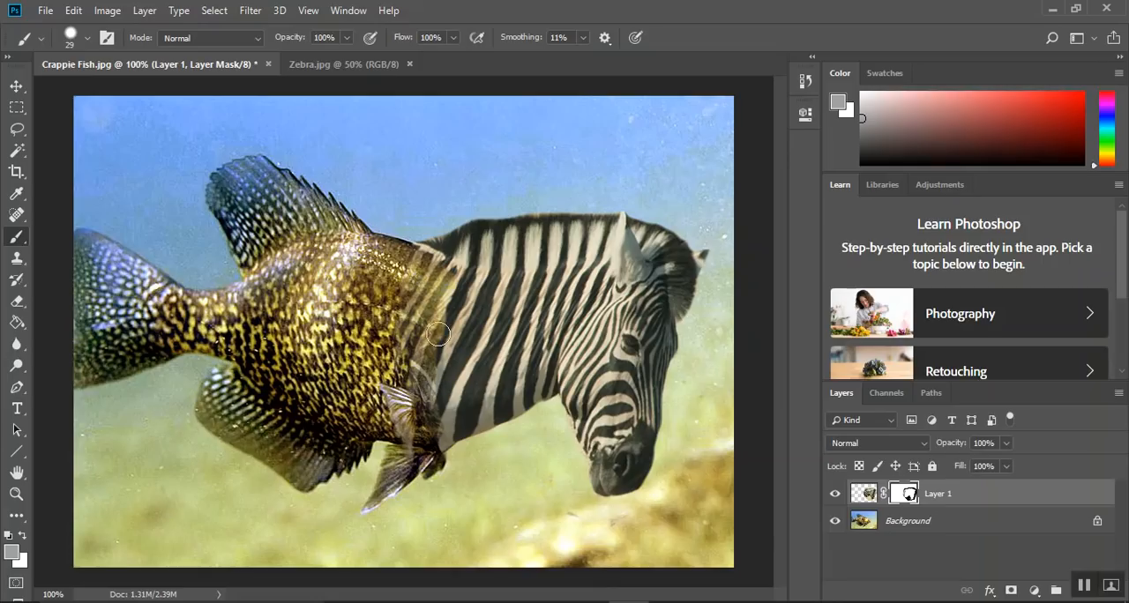
Set the foreground color to light gray d2d0d0 and brush the zebra mask across the neck seam to soften the blend
{"action": "left_click", "coordinate": [11, 553]}
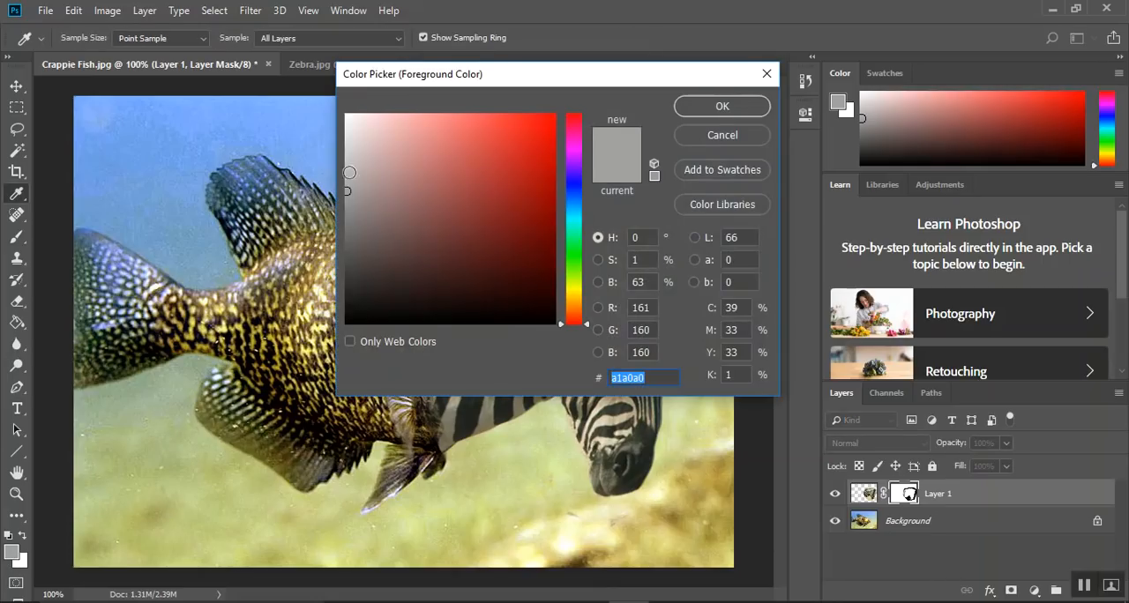
{"action": "left_click", "coordinate": [348, 151]}
{"action": "left_click", "coordinate": [721, 107]}
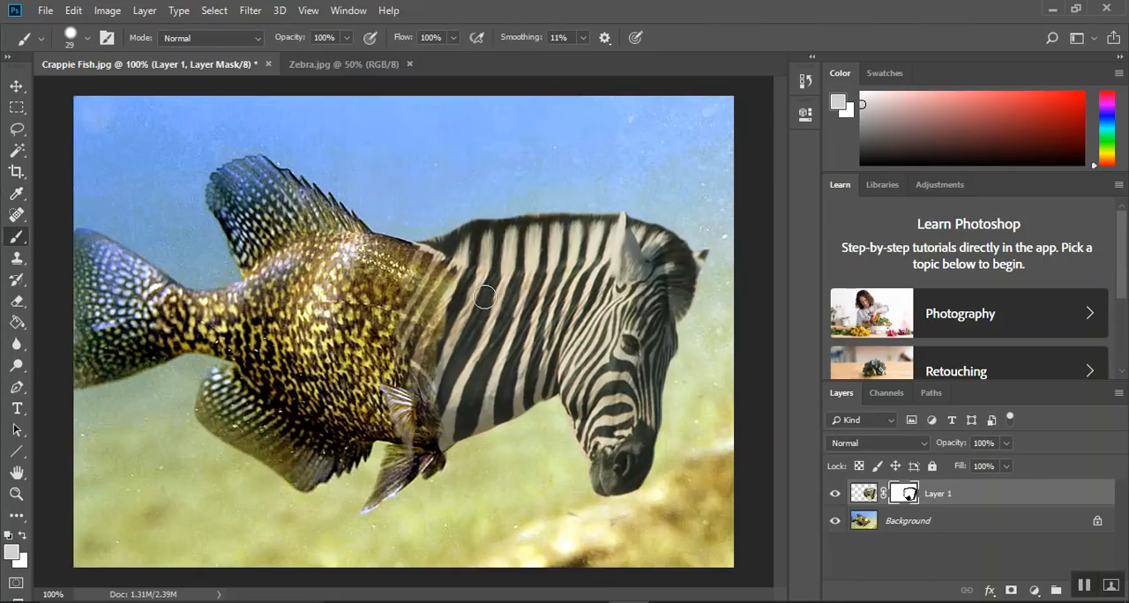
{"action": "mouse_move", "coordinate": [446, 337]}
{"action": "left_mouse_down"}
{"action": "mouse_move", "coordinate": [438, 436]}
{"action": "mouse_move", "coordinate": [464, 319]}
{"action": "mouse_move", "coordinate": [455, 288]}
{"action": "mouse_move", "coordinate": [419, 300]}
{"action": "left_mouse_up"}
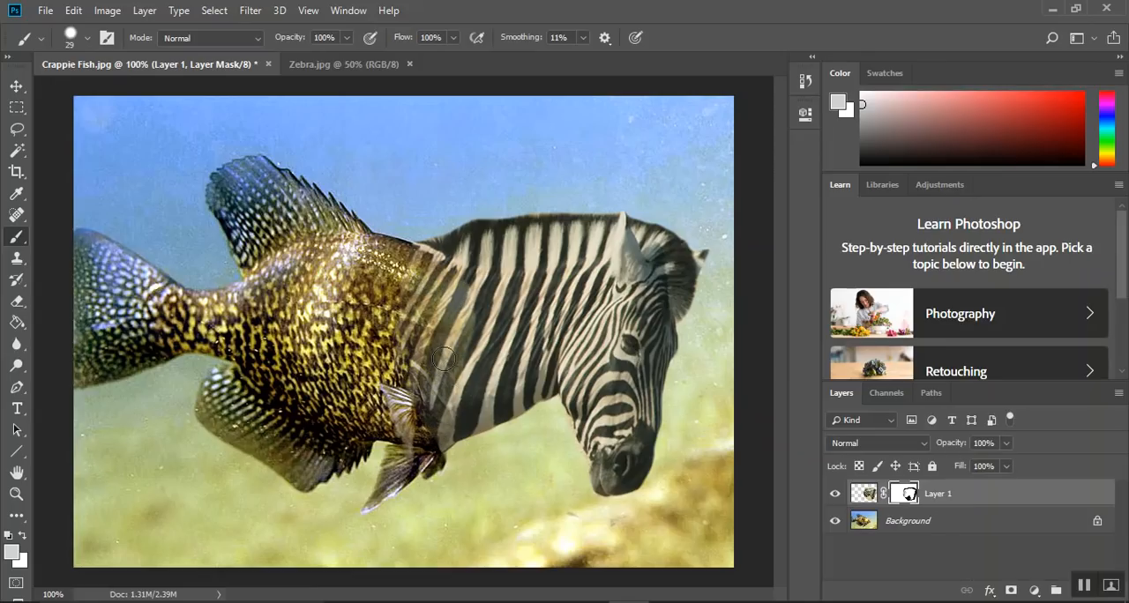
Try painting the neck seam on the zebra mask with near-white gray eaeaea, and undo the brushing
{"action": "left_click", "coordinate": [12, 553]}
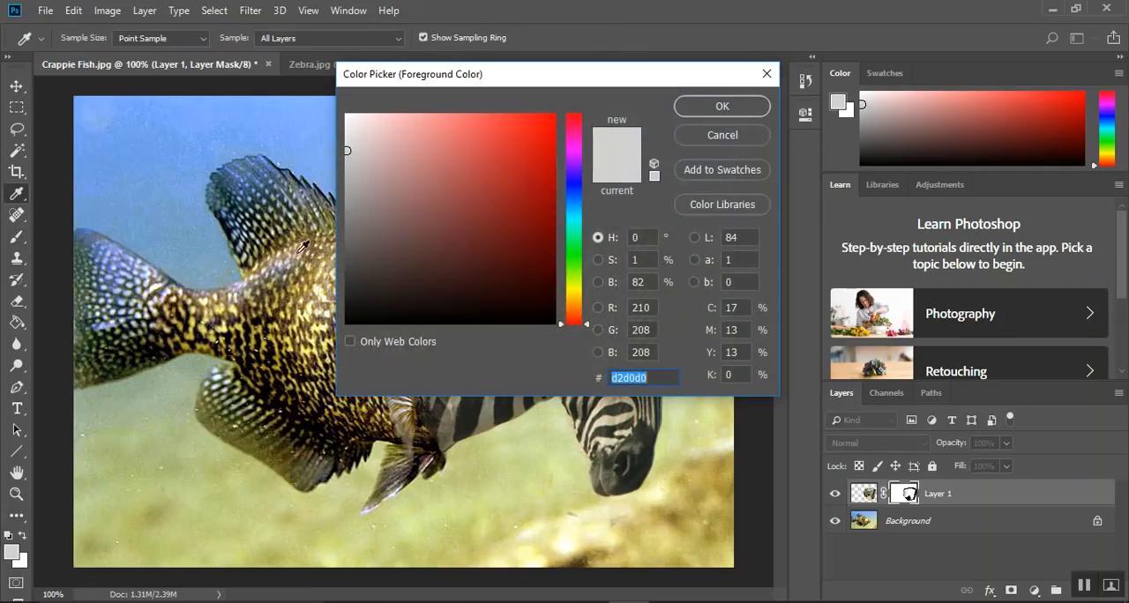
{"action": "left_click", "coordinate": [346, 130]}
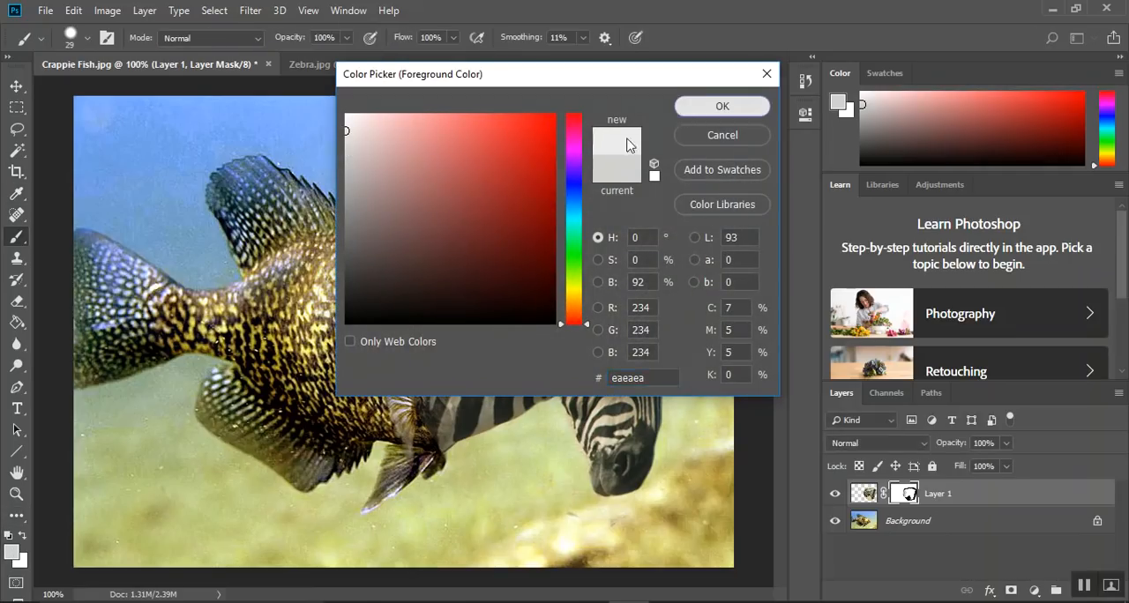
{"action": "left_click", "coordinate": [685, 109]}
{"action": "mouse_move", "coordinate": [481, 323]}
{"action": "left_mouse_down"}
{"action": "mouse_move", "coordinate": [451, 287]}
{"action": "mouse_move", "coordinate": [495, 303]}
{"action": "mouse_move", "coordinate": [458, 373]}
{"action": "mouse_move", "coordinate": [451, 306]}
{"action": "mouse_move", "coordinate": [414, 318]}
{"action": "mouse_move", "coordinate": [394, 352]}
{"action": "mouse_move", "coordinate": [455, 359]}
{"action": "mouse_move", "coordinate": [418, 366]}
{"action": "left_mouse_up"}
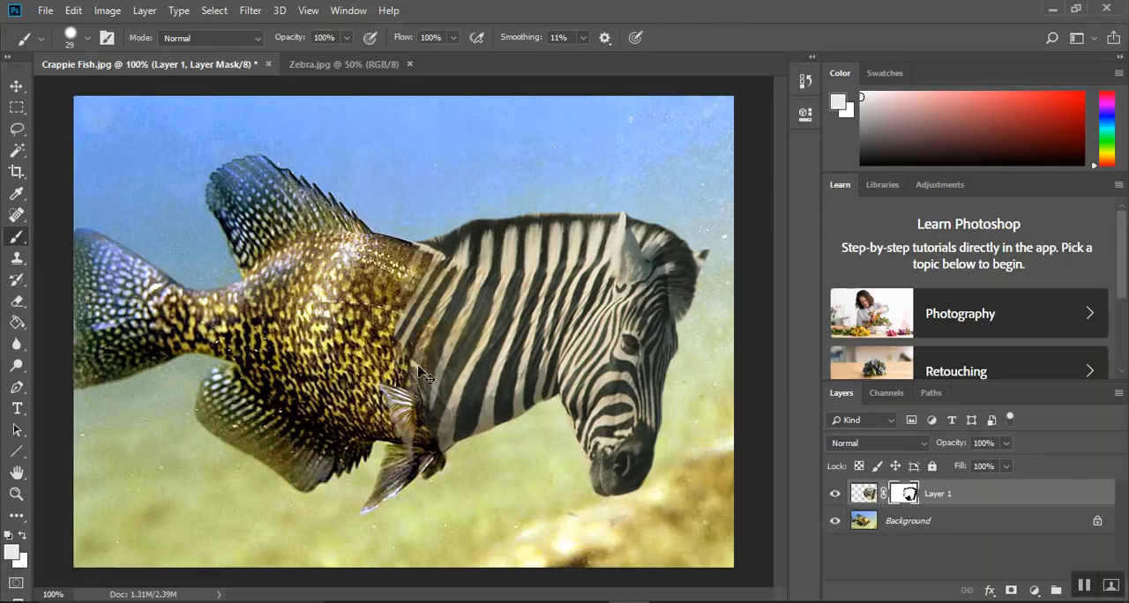
{"action": "key", "text": "ctrl+z"}
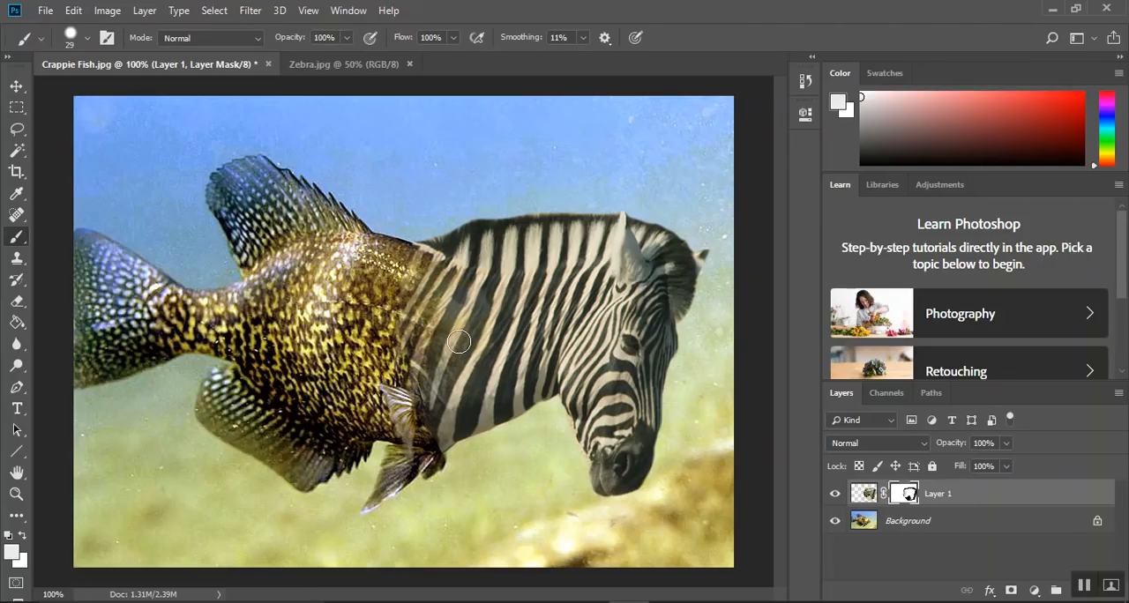
Save the composite as a new Photoshop PSD in the Hybrid Animal folder, starting its file name with "Fish"
{"action": "left_click", "coordinate": [46, 10]}
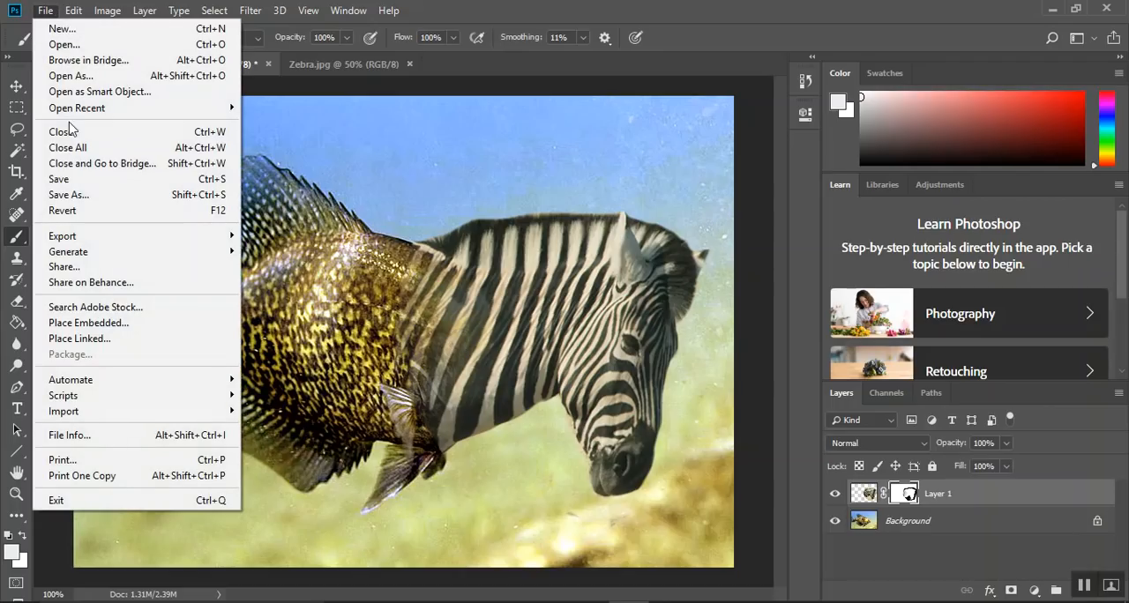
{"action": "left_click", "coordinate": [79, 196]}
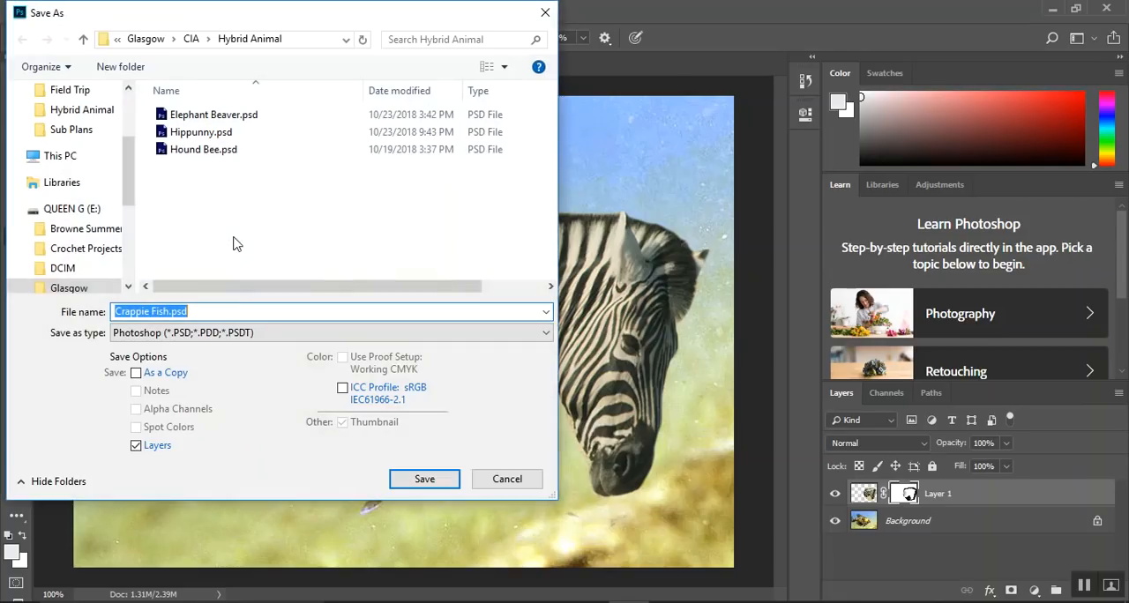
{"action": "left_click", "coordinate": [169, 311]}
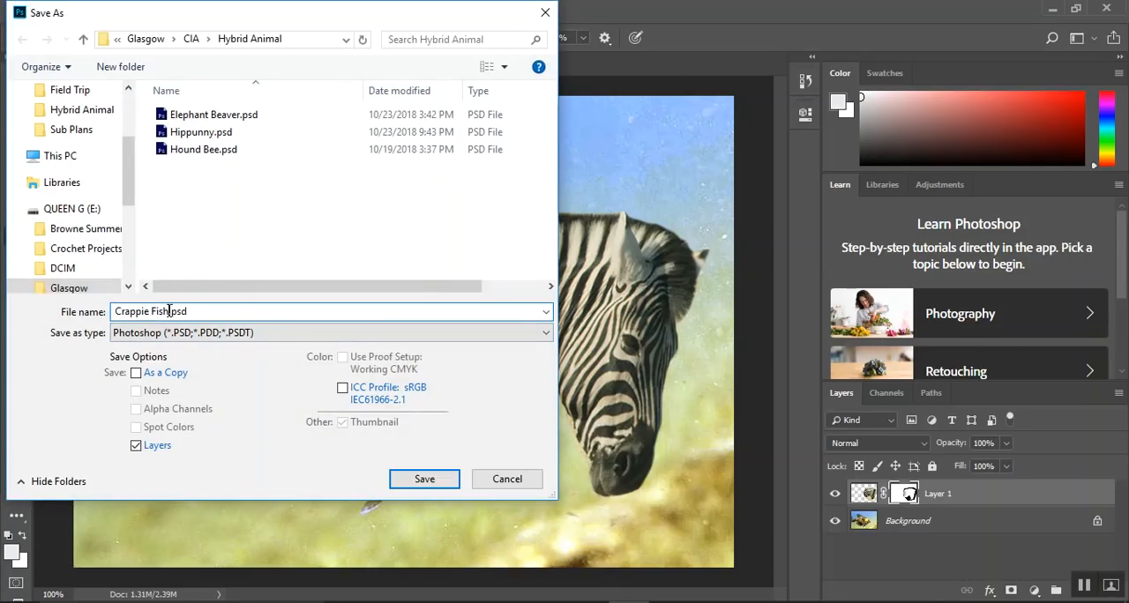
{"action": "key", "text": "BackSpace"}
{"action": "key", "text": "BackSpace"}
{"action": "key", "text": "BackSpace"}
{"action": "key", "text": "BackSpace"}
{"action": "key", "text": "BackSpace"}
{"action": "key", "text": "BackSpace"}
{"action": "key", "text": "BackSpace"}
{"action": "key", "text": "BackSpace"}
{"action": "key", "text": "BackSpace"}
{"action": "key", "text": "BackSpace"}
{"action": "key", "text": "BackSpace"}
{"action": "key", "text": "BackSpace"}
{"action": "type", "text": "Fish"}
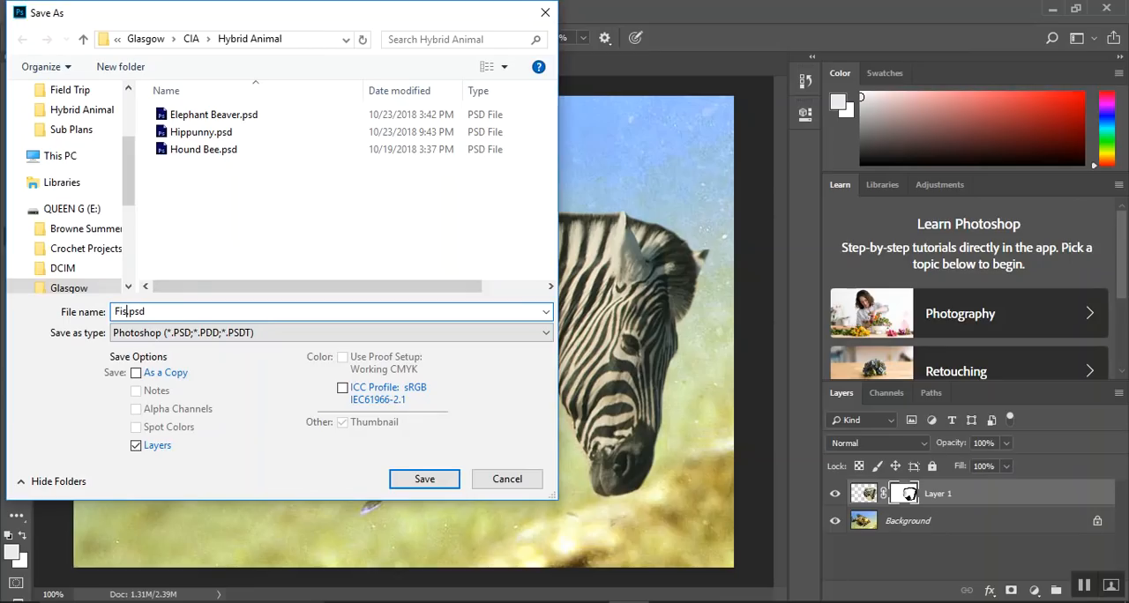